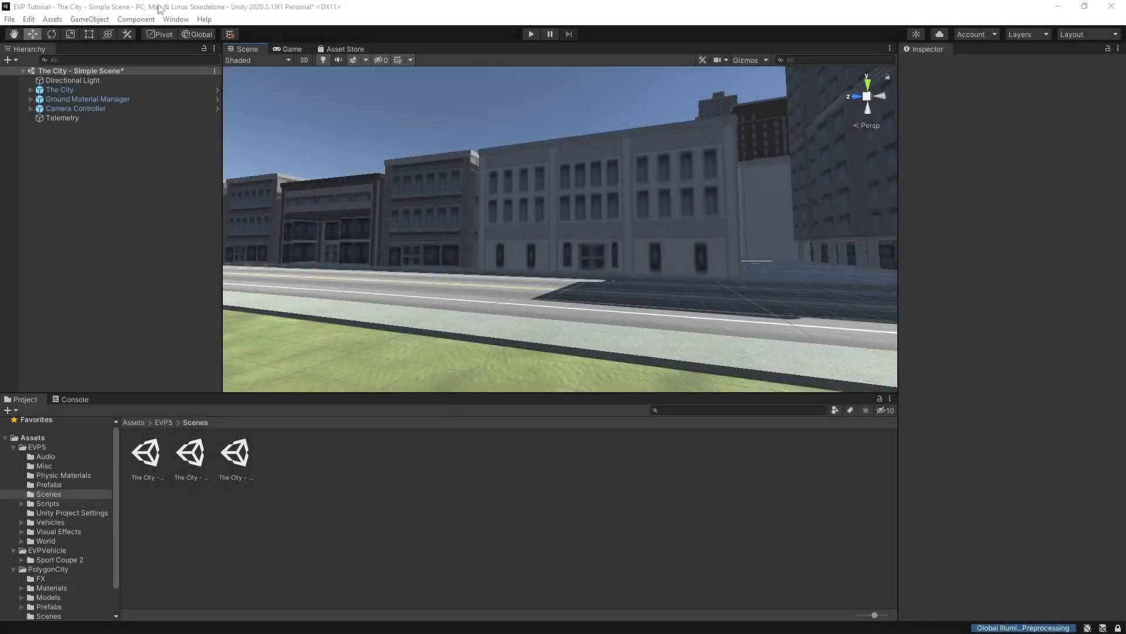
- Create an empty game object at the scene root and name it RedVehicle
left_click(131, 421)
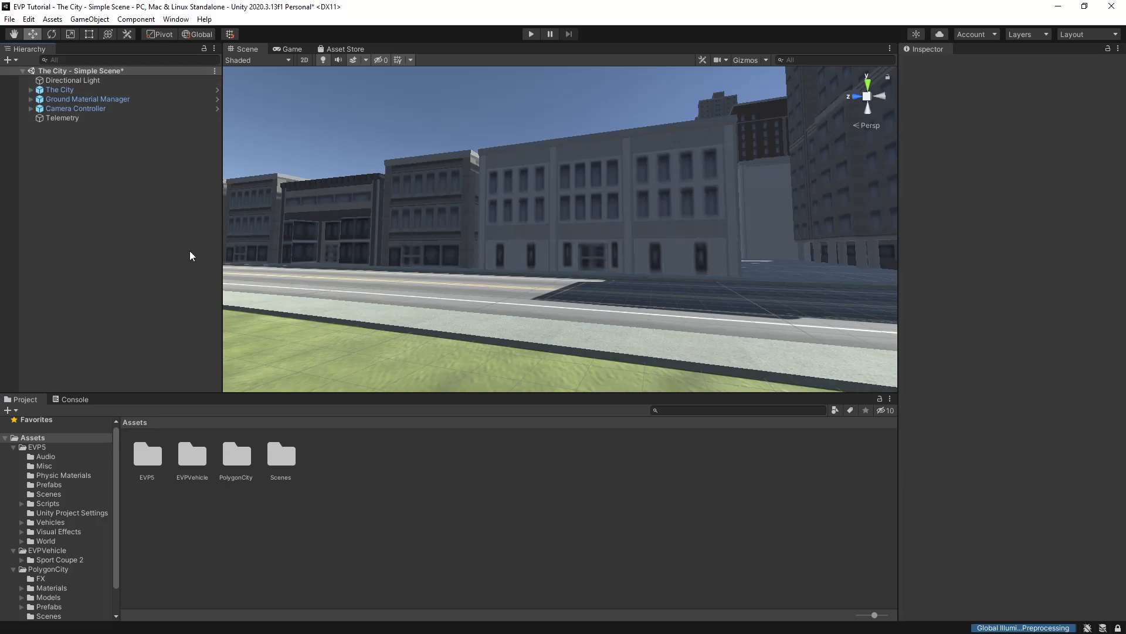
left_click(90, 20)
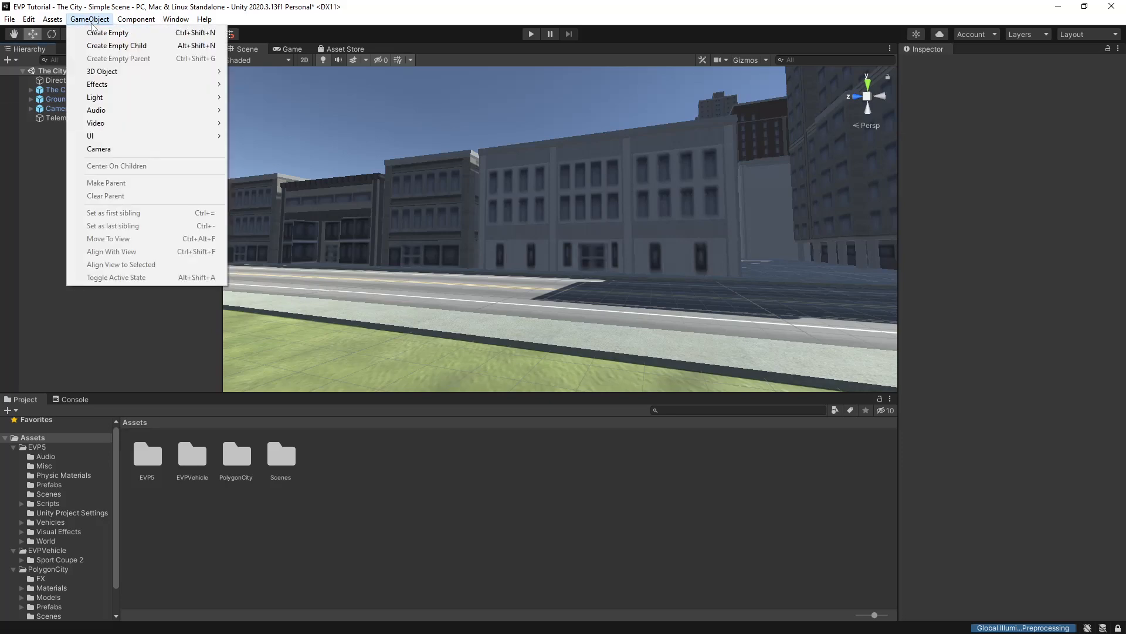
left_click(106, 33)
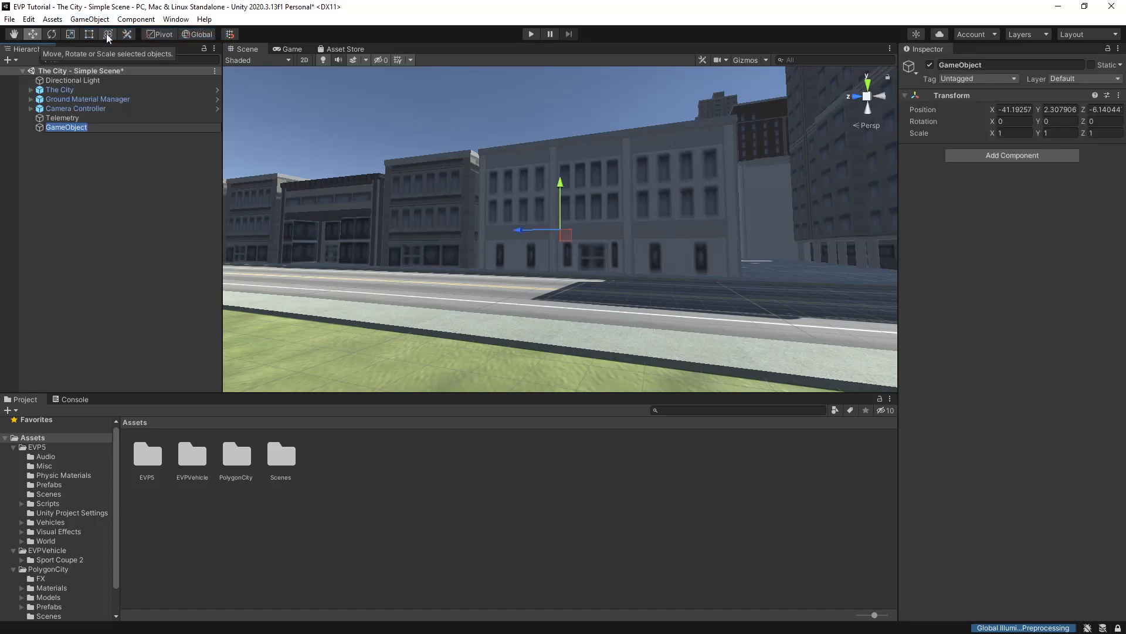
type("RedVehicle")
key("Return")
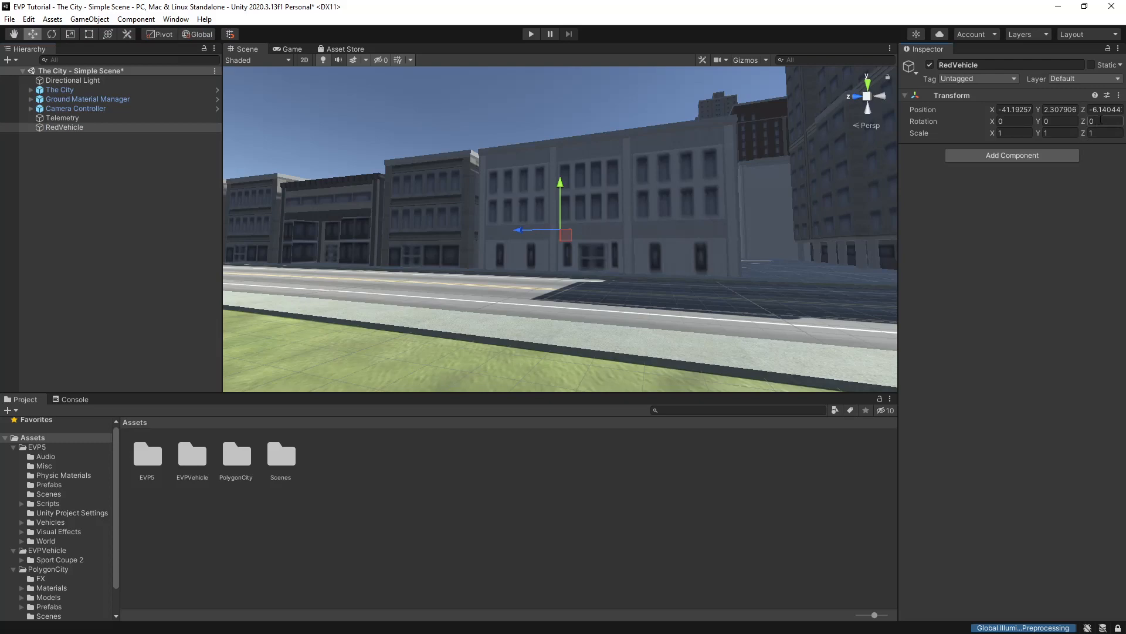
- Reset RedVehicle's transform and move it along the X axis onto the road, to about X -25.21
left_click(1119, 97)
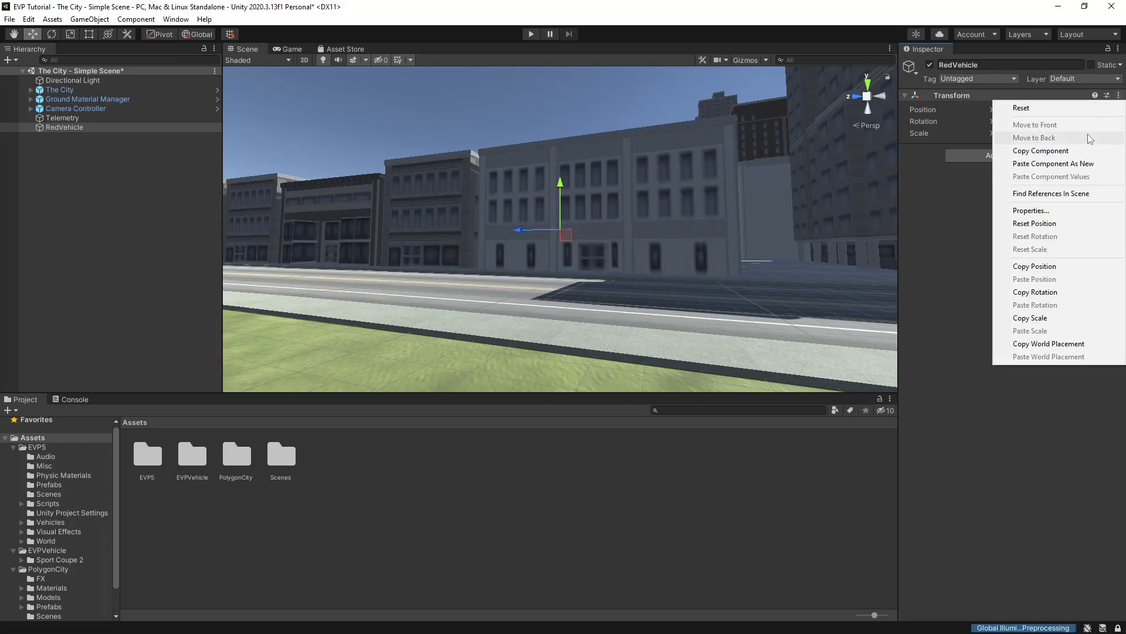
left_click(1083, 109)
right_click_drag(738, 267, 616, 262)
key("d")
left_click_drag(659, 276, 426, 296)
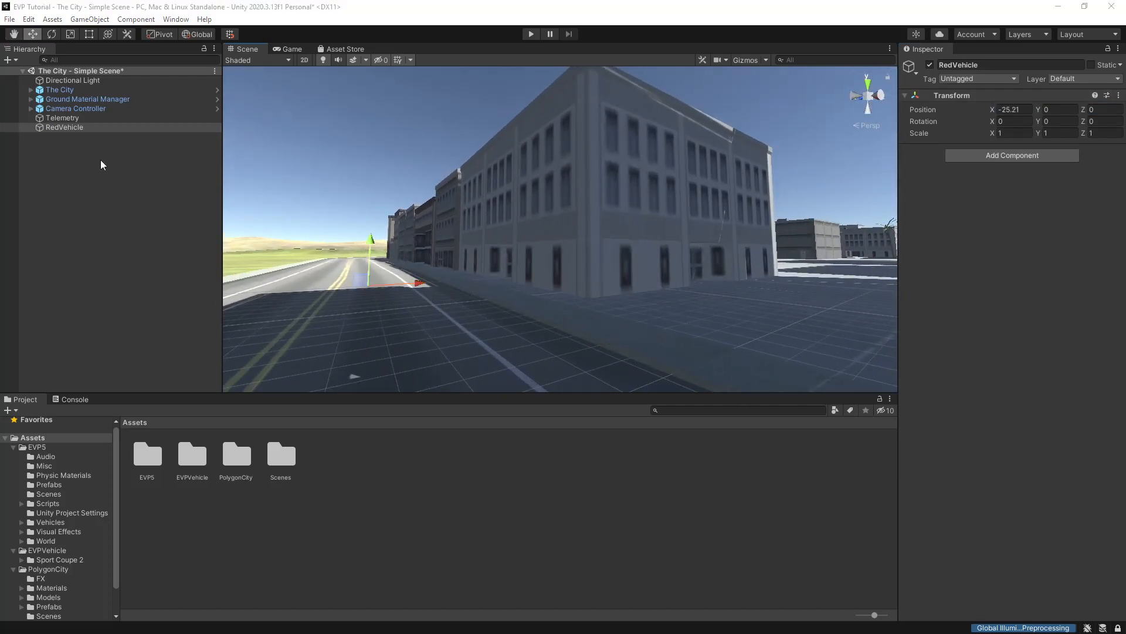
- Create an empty child object under RedVehicle and name it WheelColliders
left_click(59, 127)
left_click(89, 20)
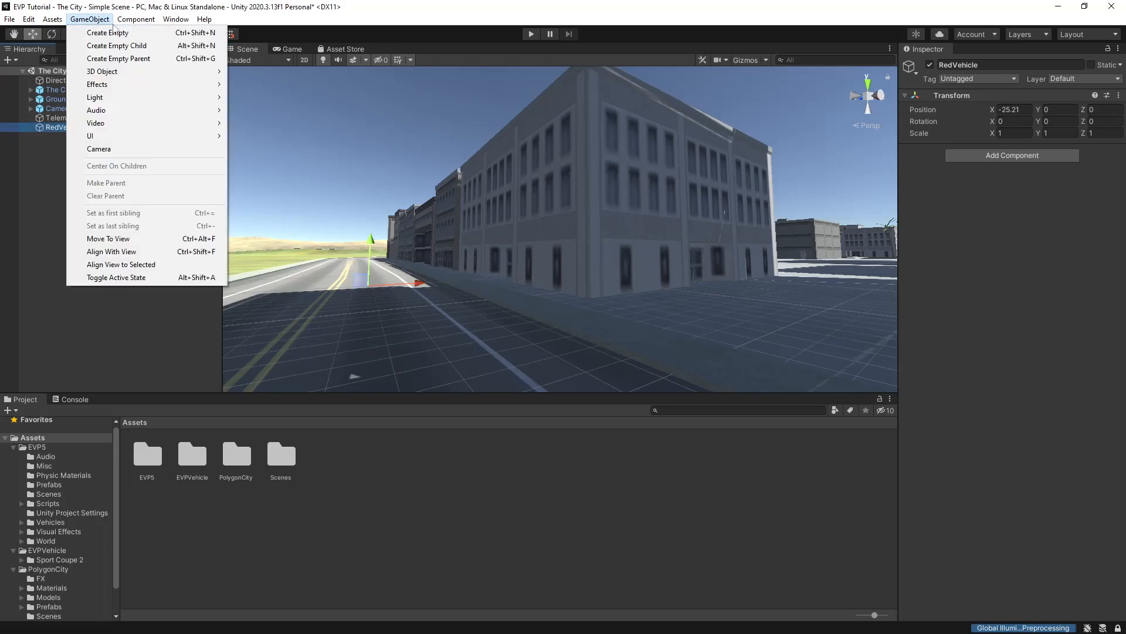
left_click(107, 45)
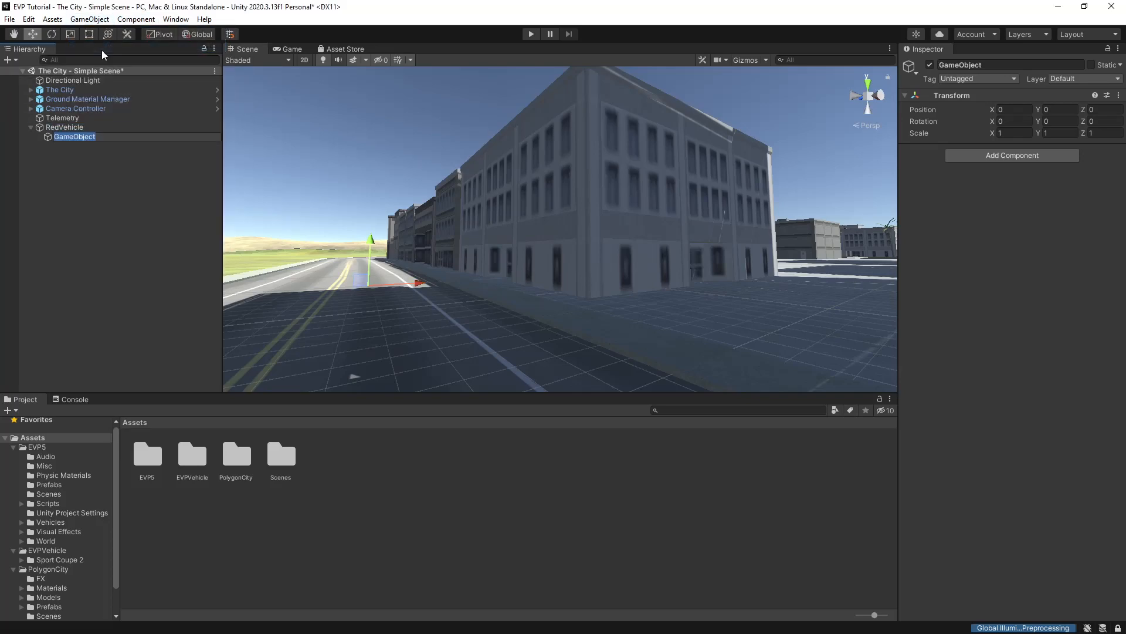
type("WheelColliders")
key("Return")
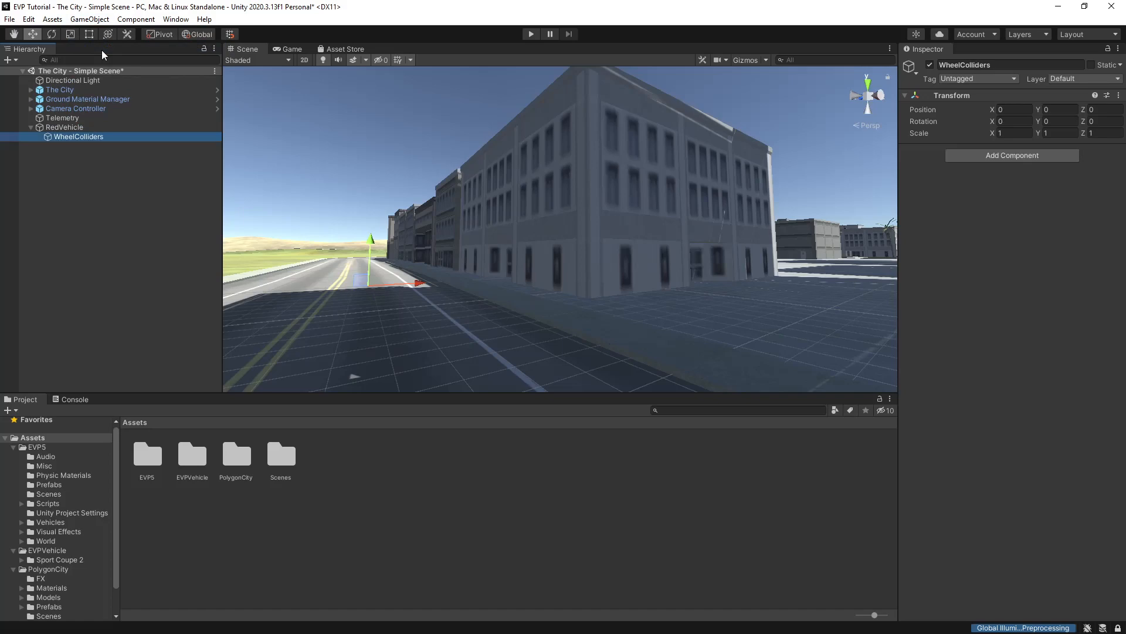
- Create an empty child object under WheelColliders and name it WheelCollider_FL
left_click(90, 20)
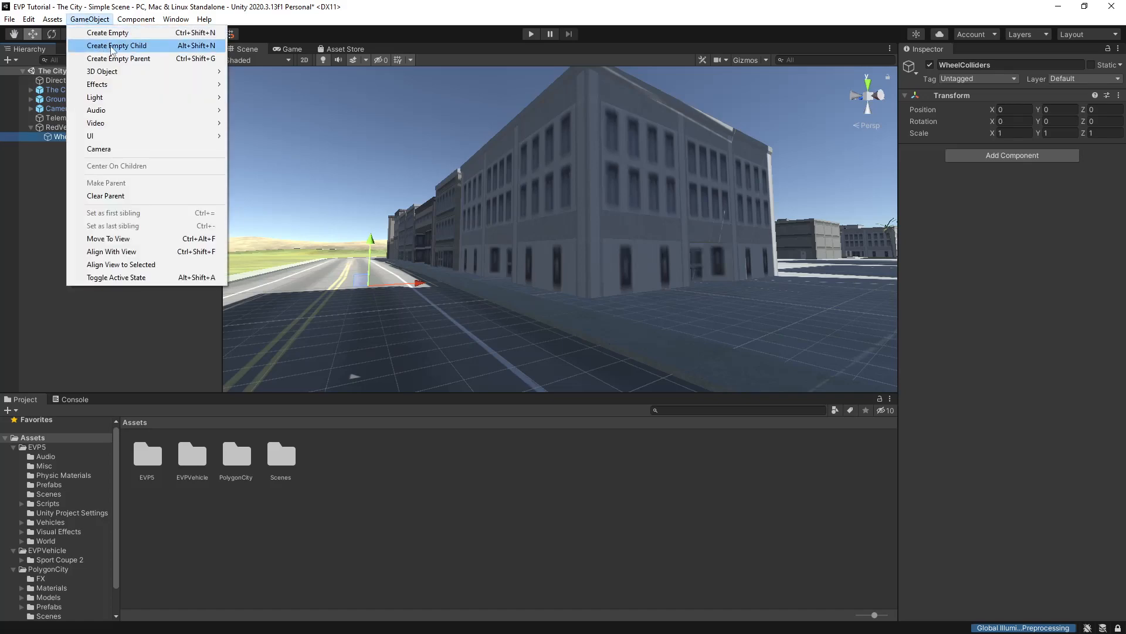
left_click(112, 46)
type("Wheel")
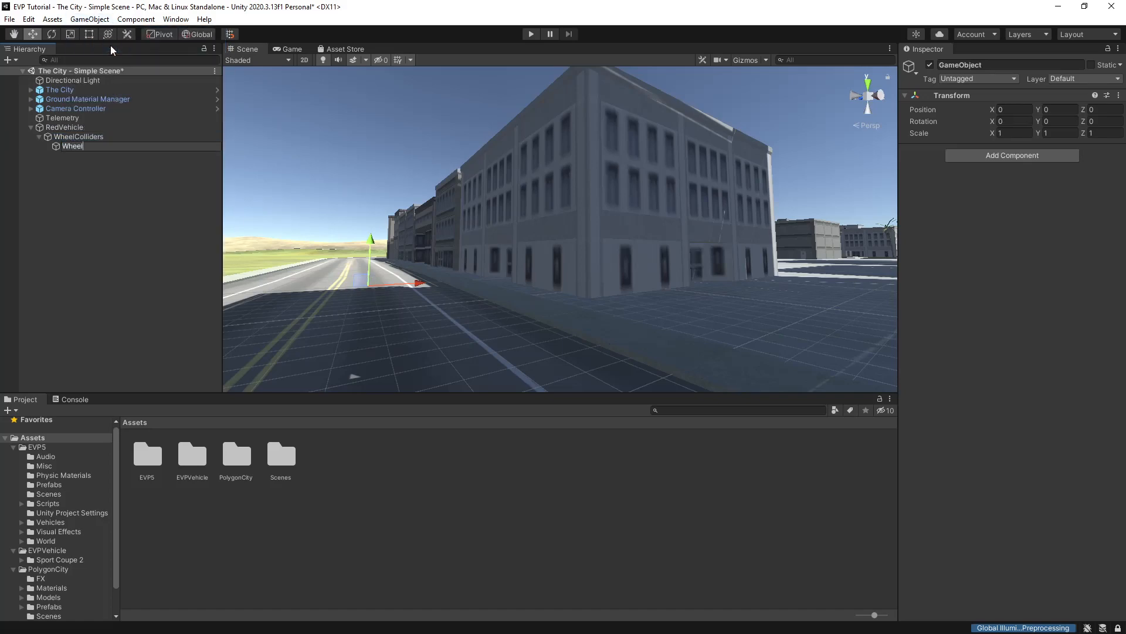
type("Collider_FL")
key("Return")
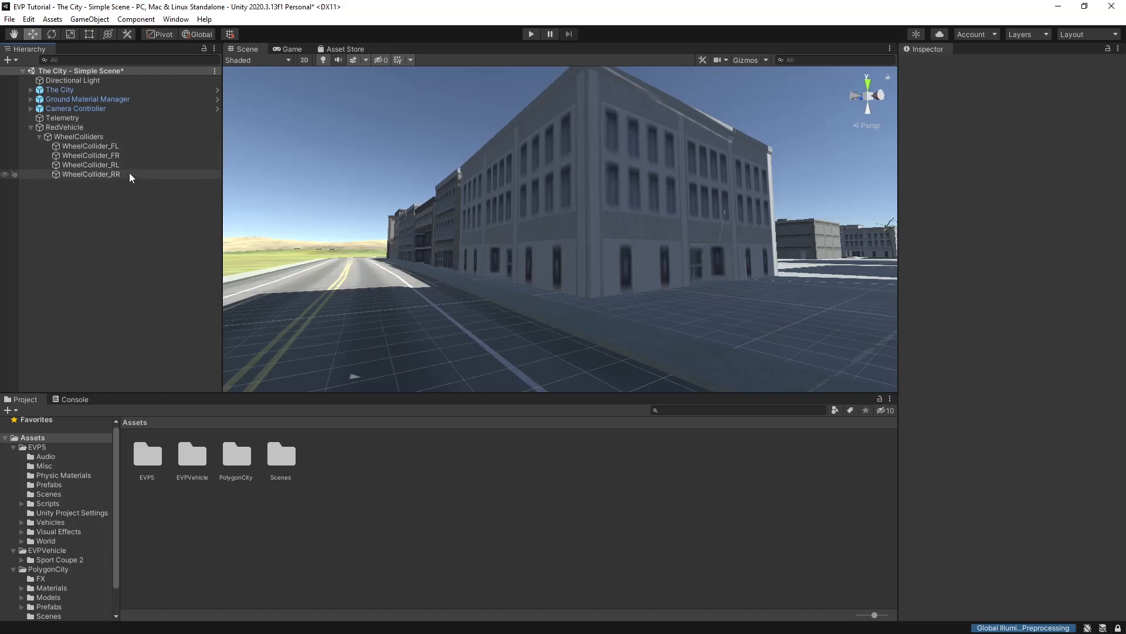
- Add a Wheel Collider component to WheelCollider_FL, WheelCollider_FR, WheelCollider_RL and WheelCollider_RR together
left_click(114, 147)
left_click(116, 174, "shift")
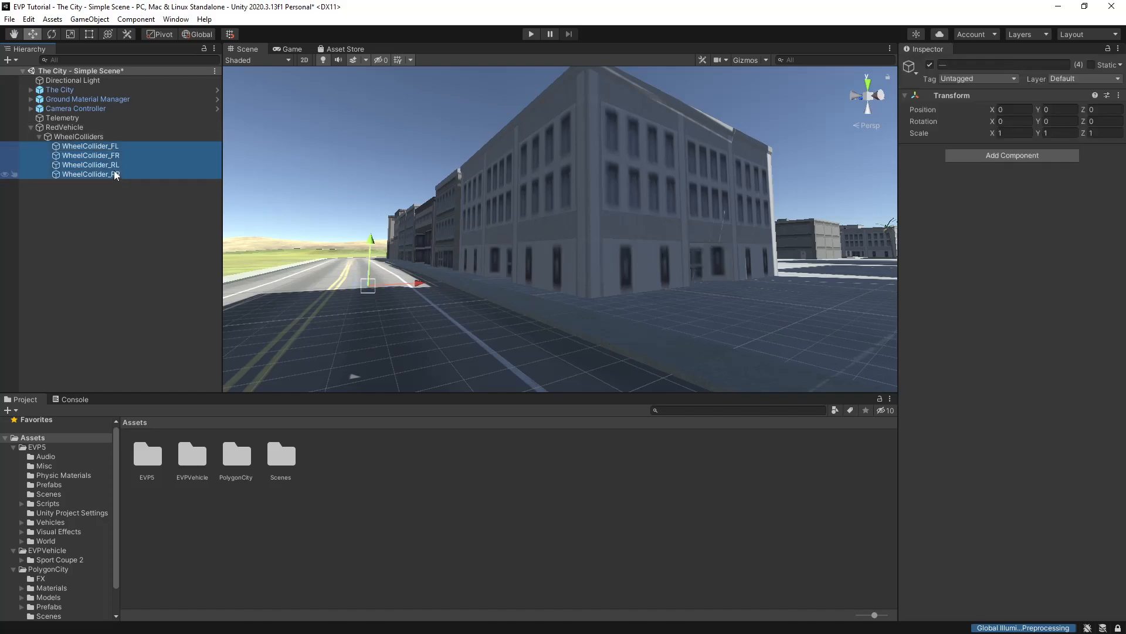
left_click(1009, 156)
type("wheel col")
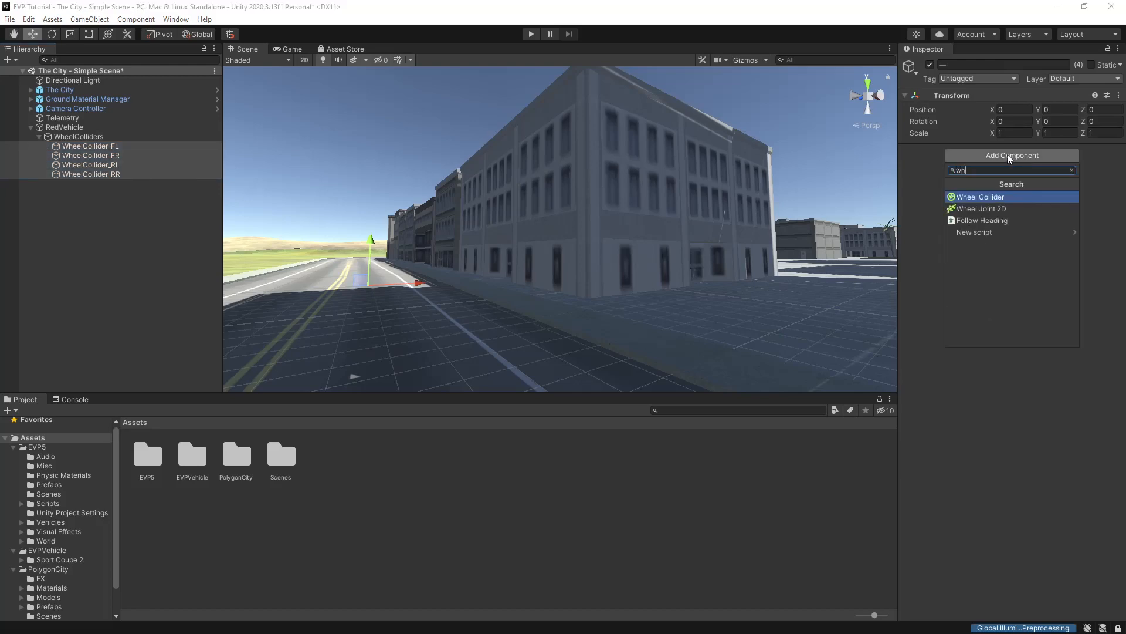
left_click(988, 199)
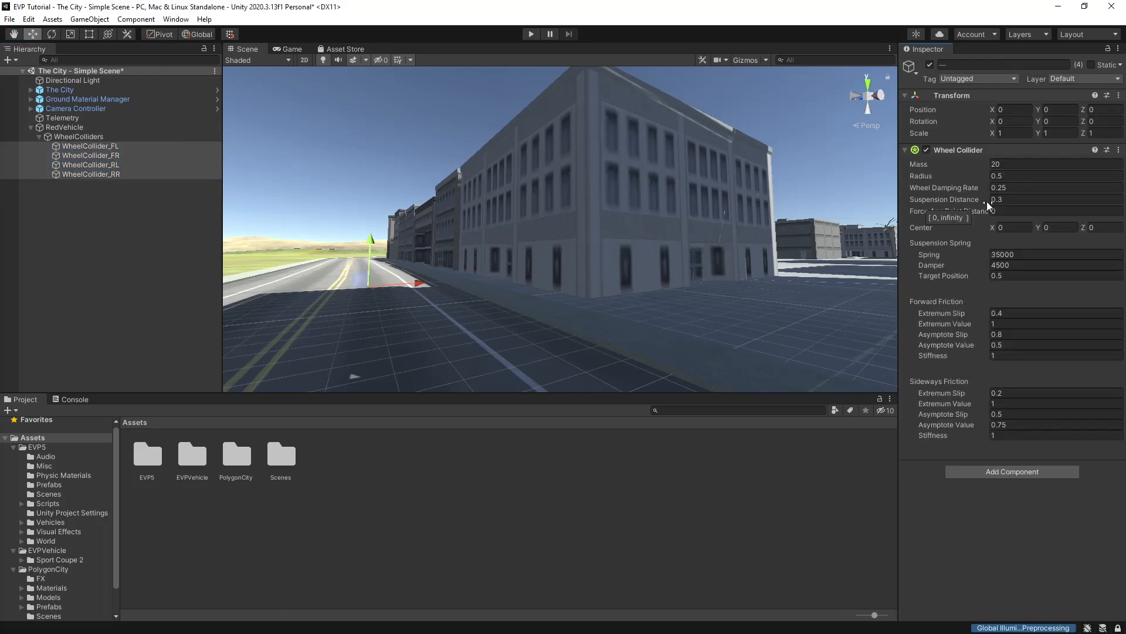
- Place the VP Sport Coupe collider model from EVPVehicle/Sport Coupe 2 under RedVehicle and collapse the WheelColliders group
double_click(199, 457)
double_click(144, 452)
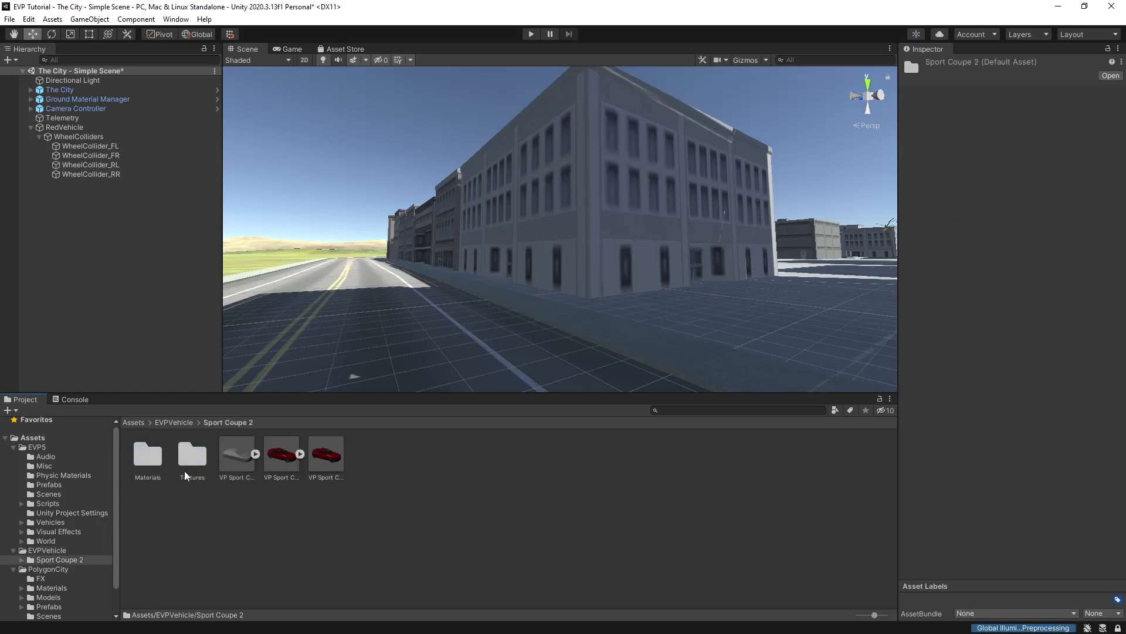
left_click_drag(237, 452, 72, 131)
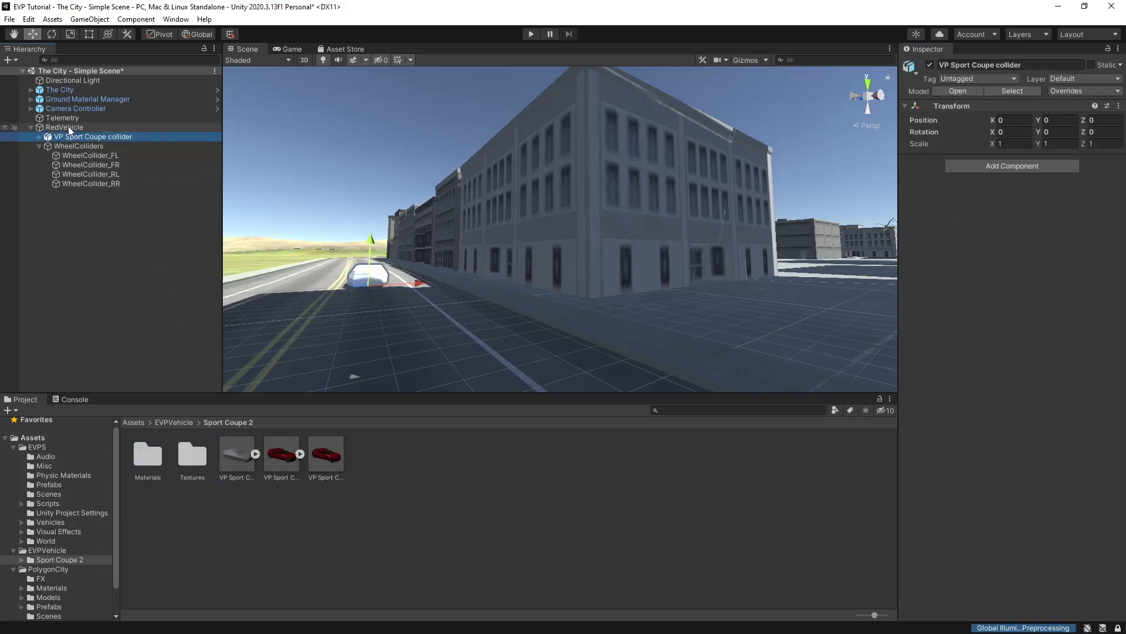
left_click(38, 146)
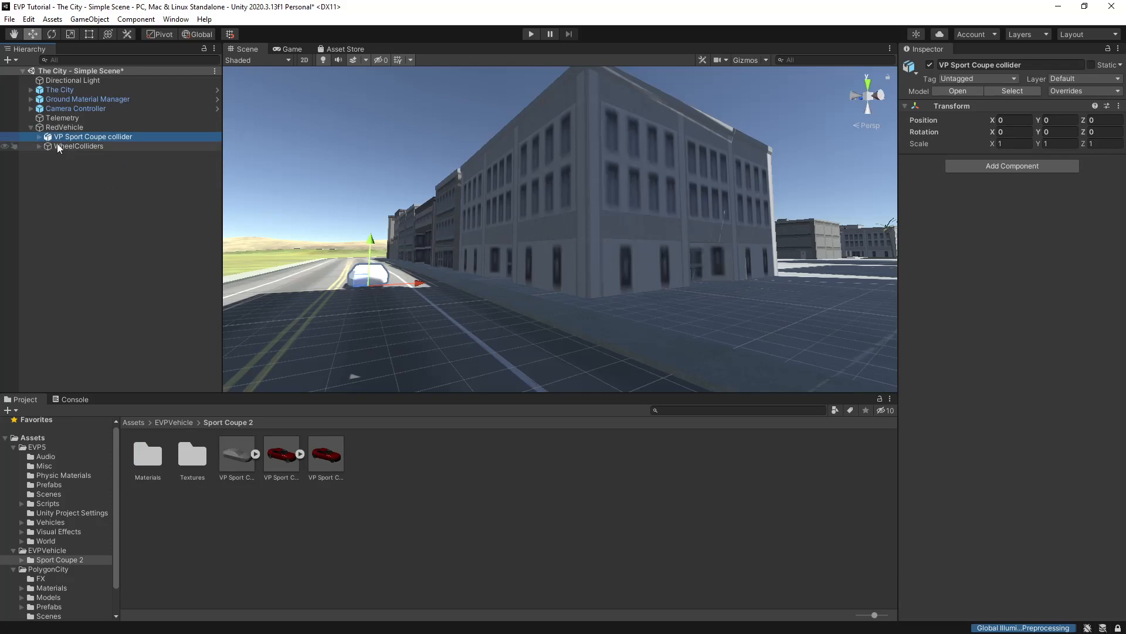
- Remove the Mesh Renderer component from both Collider Base and Collider Top
left_click(39, 137)
left_click(97, 147)
left_click(93, 157, "shift")
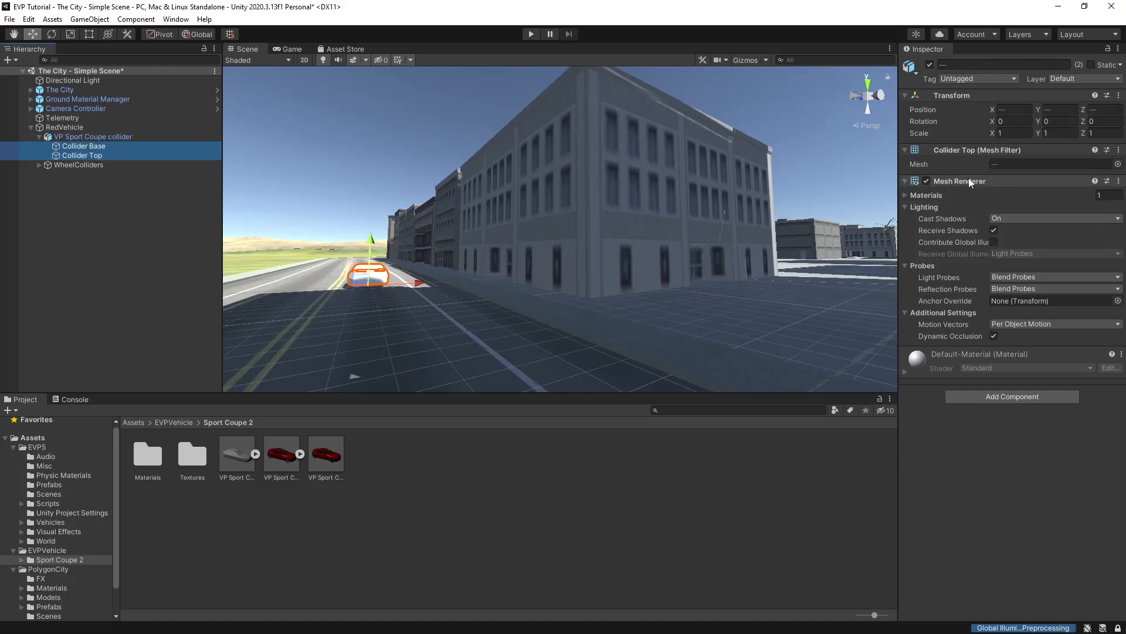
left_click(1120, 181)
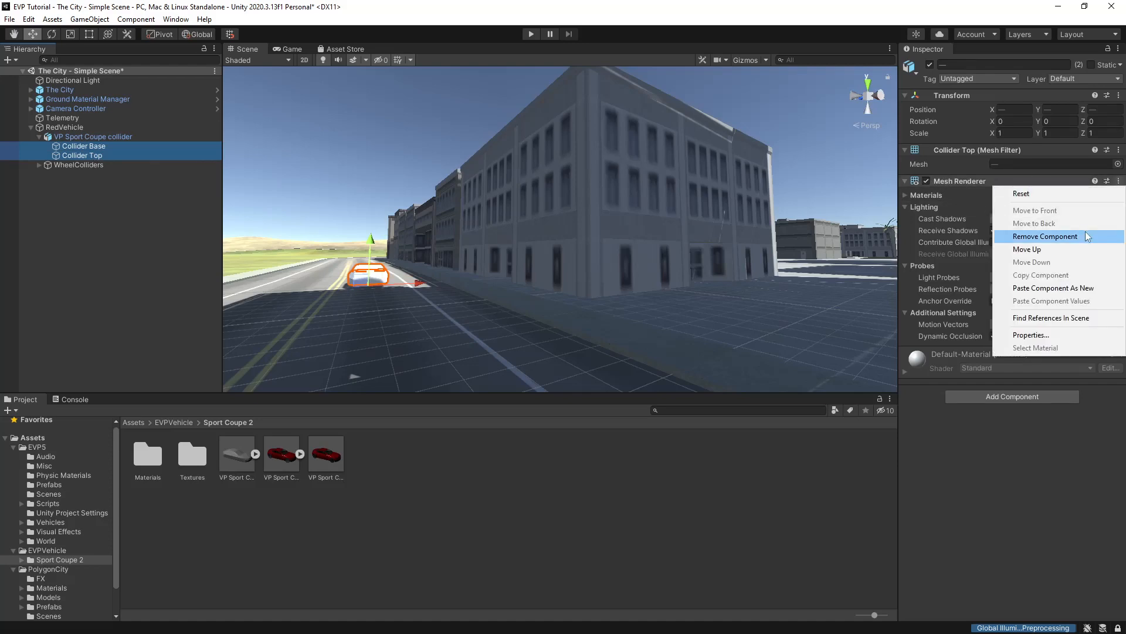
left_click(1085, 232)
- Add a Mesh Collider component to Collider Base and Collider Top and enable Convex on both
left_click(1007, 185)
type("mesh coll")
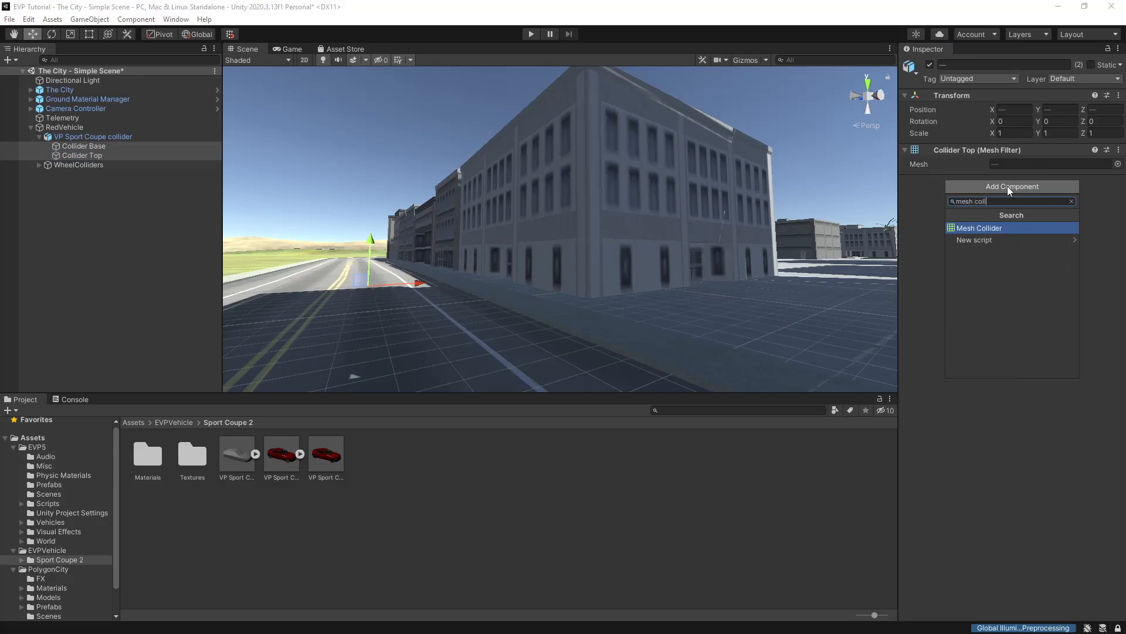
left_click(1005, 227)
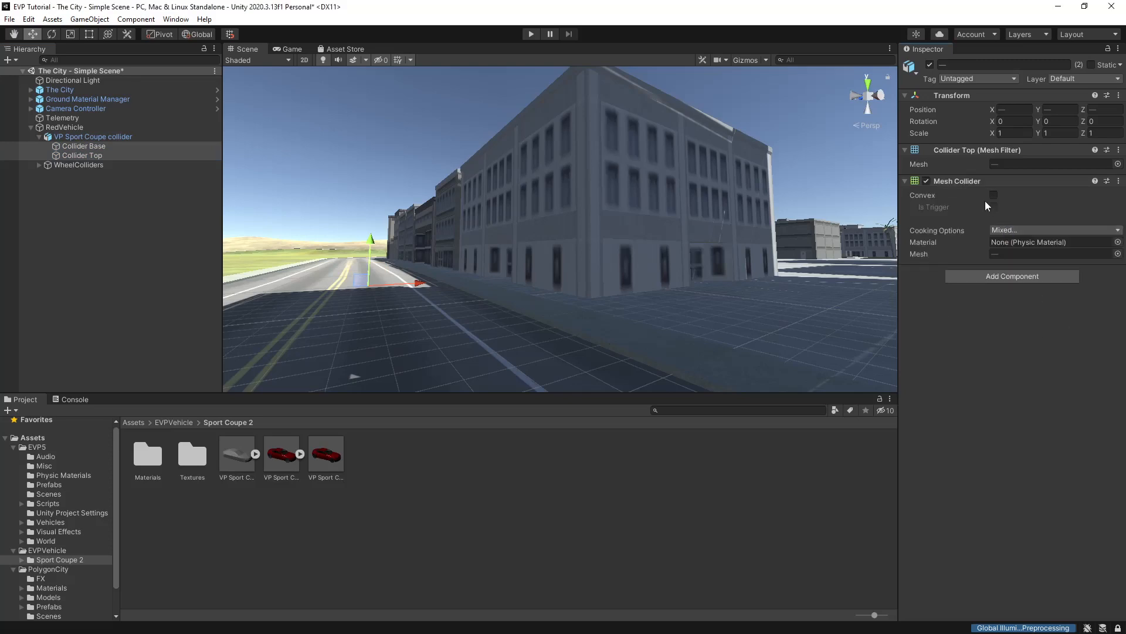
left_click(993, 195)
- Unpack the VP Sport Coupe collider prefab instance under RedVehicle
right_click(81, 136)
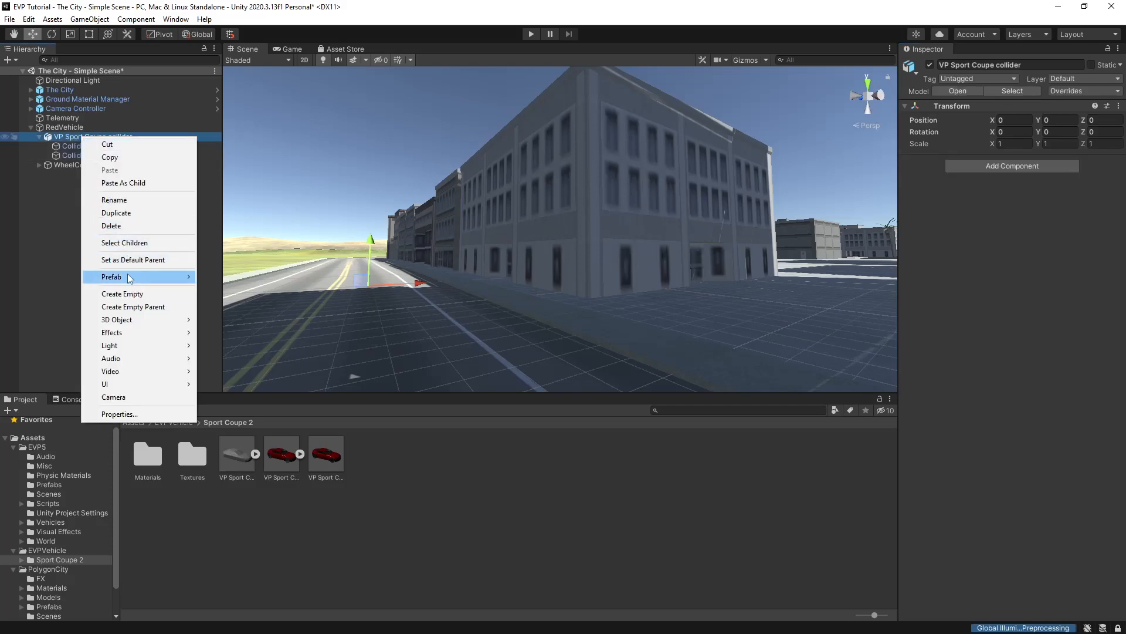
mouse_move(129, 277)
left_click(229, 327)
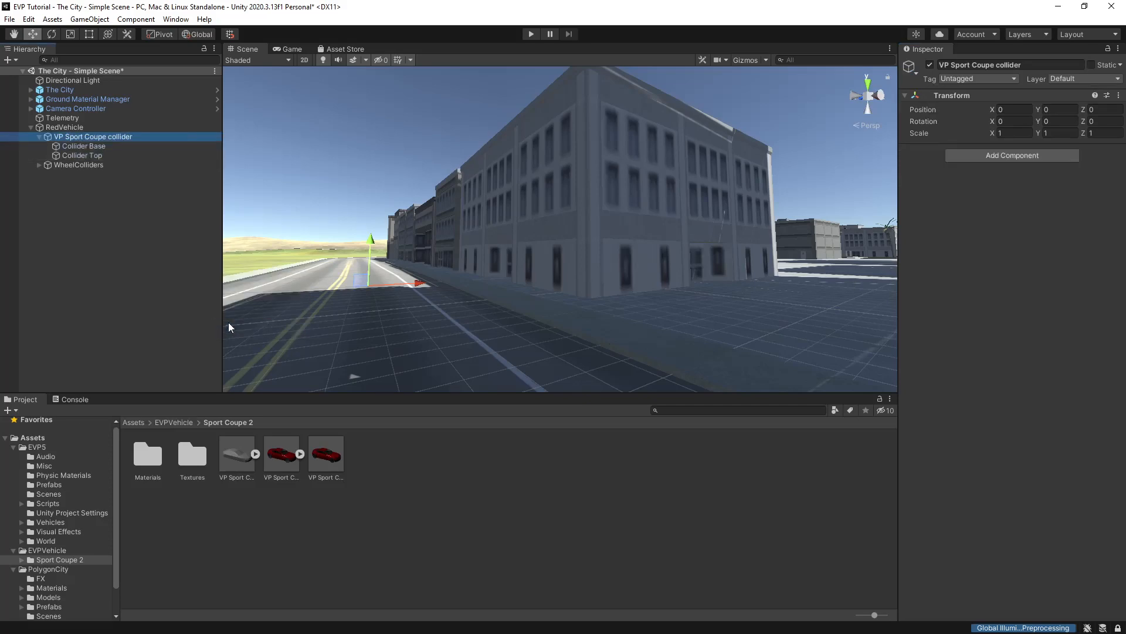
- Place the red VP Sport Coupe prefab under RedVehicle and collapse the VP Sport Coupe collider group
left_click(326, 455)
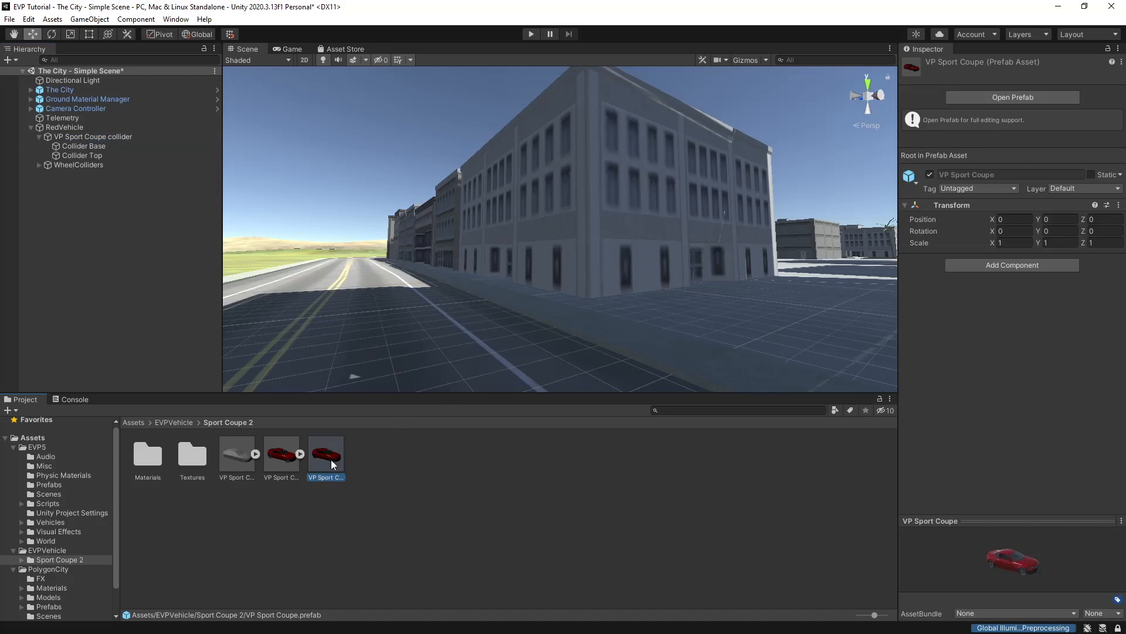
left_click_drag(337, 466, 58, 133)
left_click(38, 146)
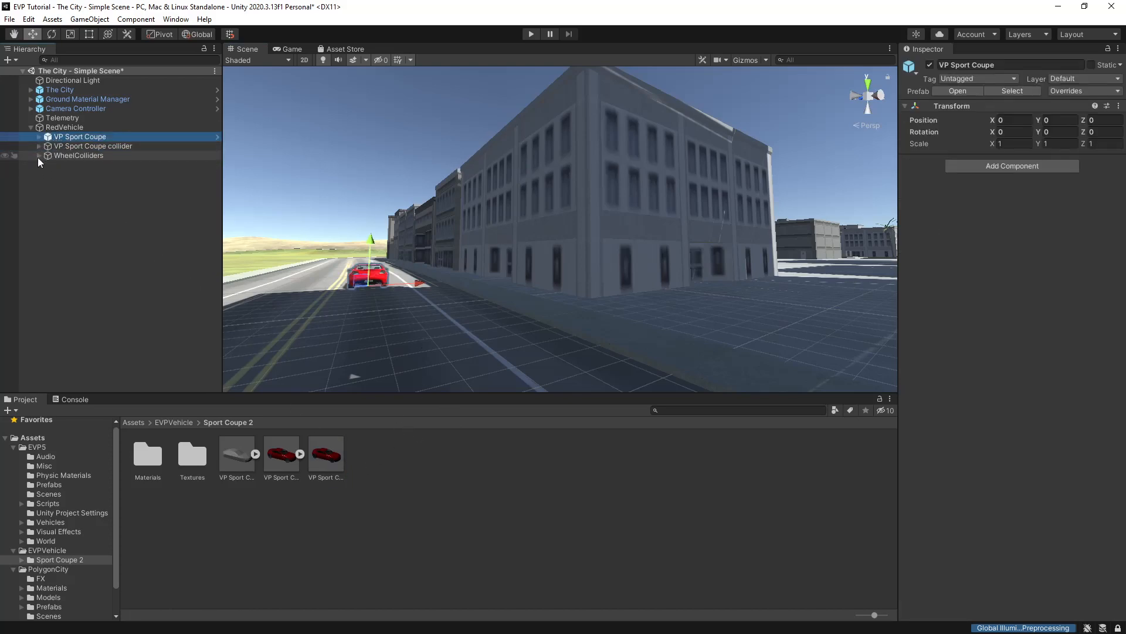
- Unpack the VP Sport Coupe prefab instance under RedVehicle
right_click(101, 136)
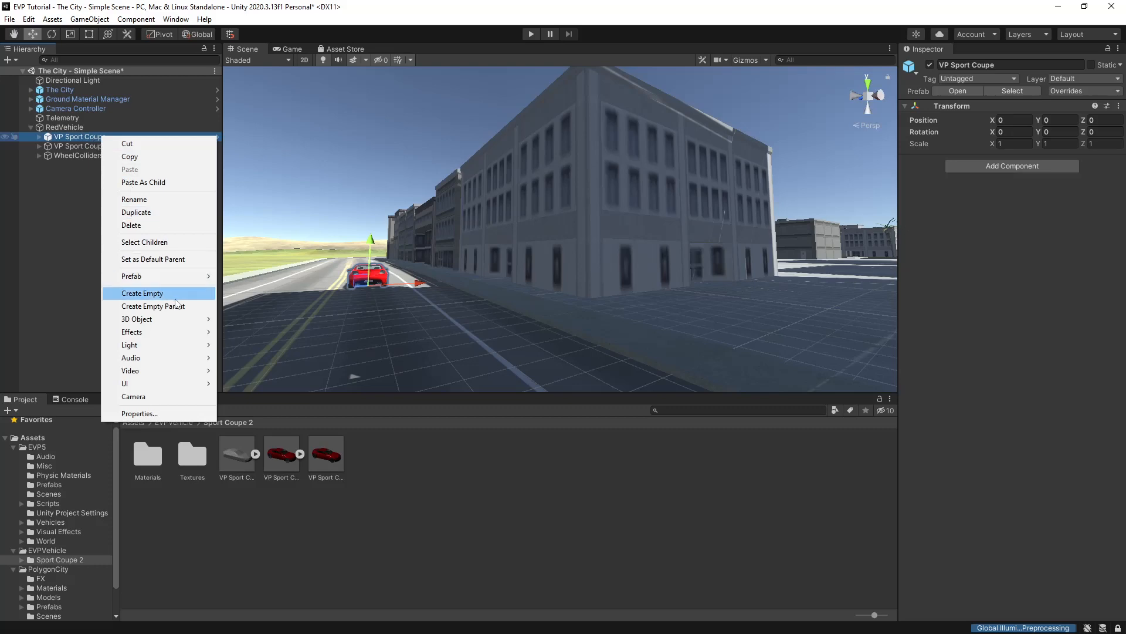
mouse_move(174, 274)
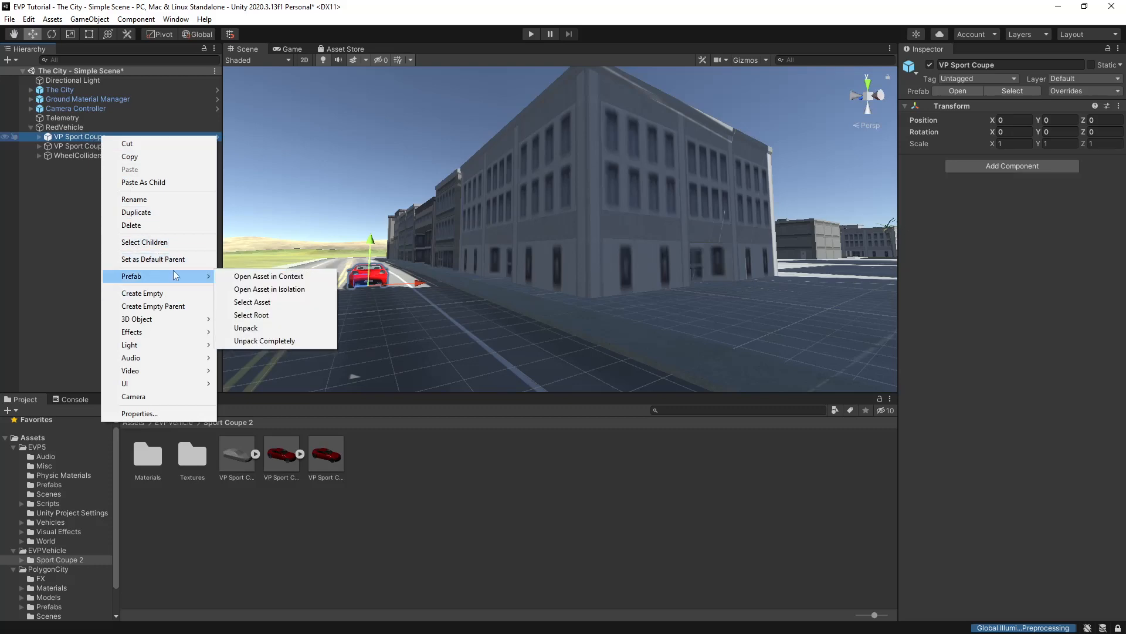
left_click(271, 334)
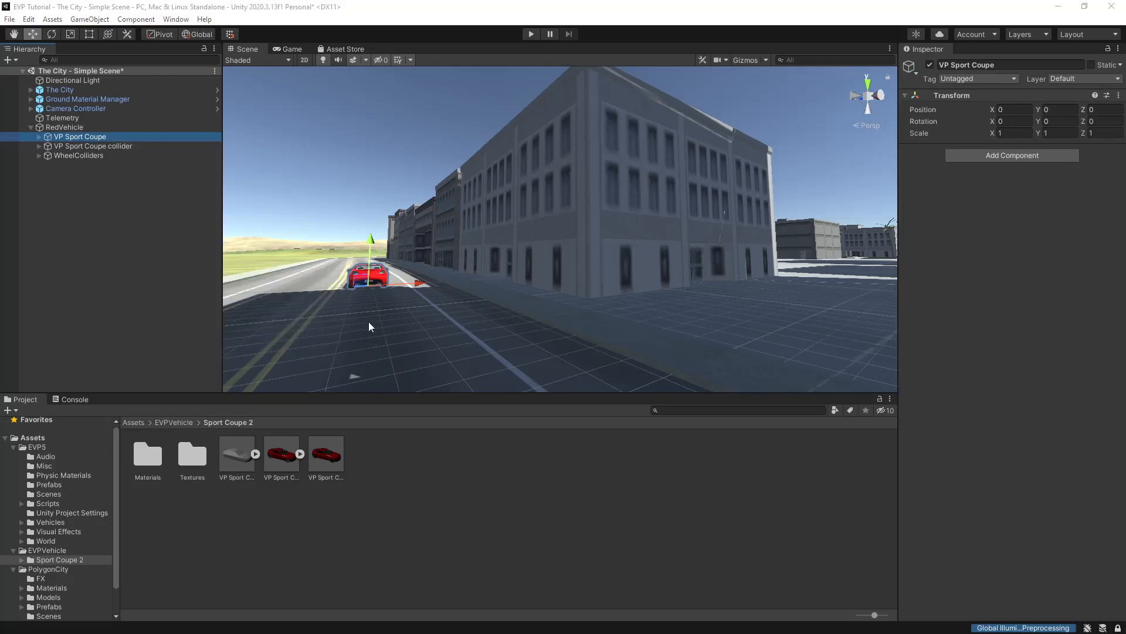
- Review RedVehicle's transform, the VP Sport Coupe's child parts, and the components of the collider group and Collider Base
left_click(69, 129)
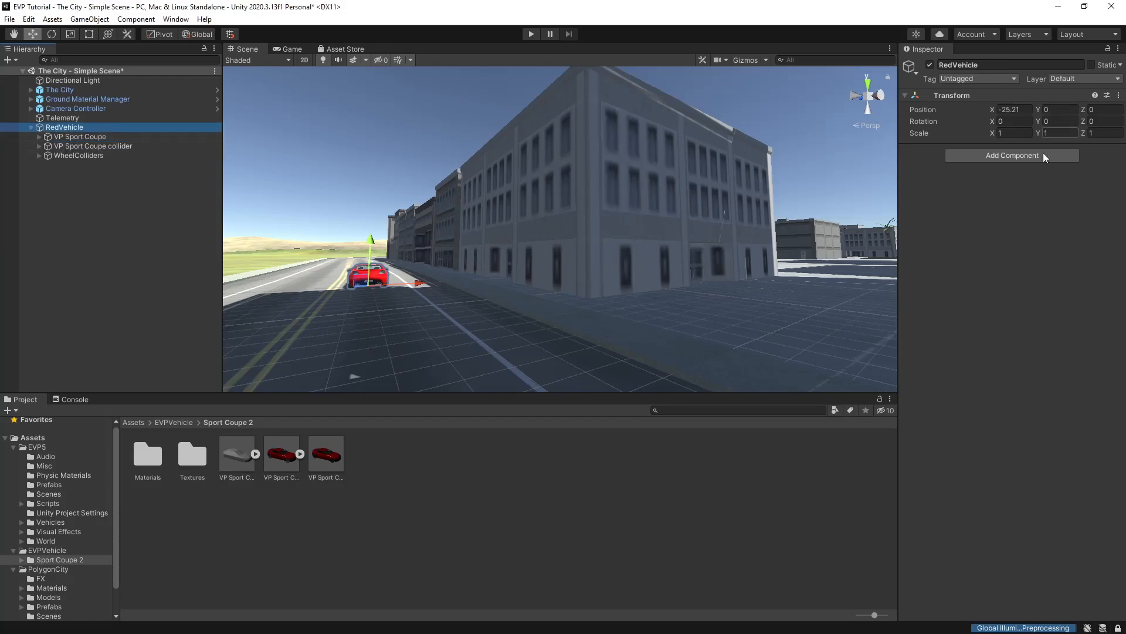
left_click(93, 138)
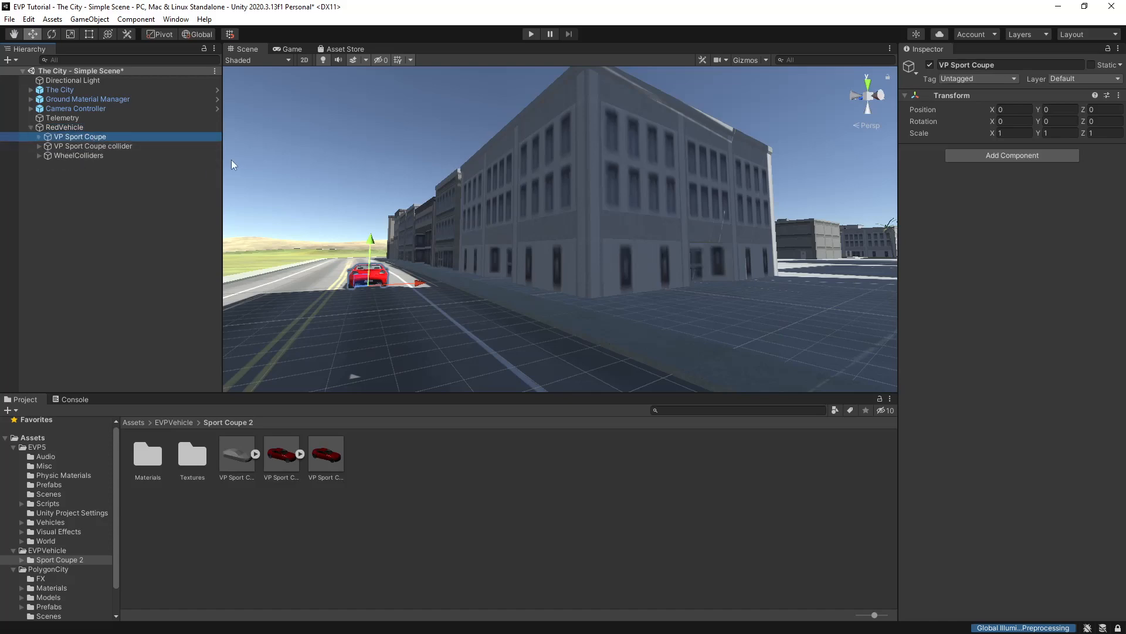
left_click(39, 139)
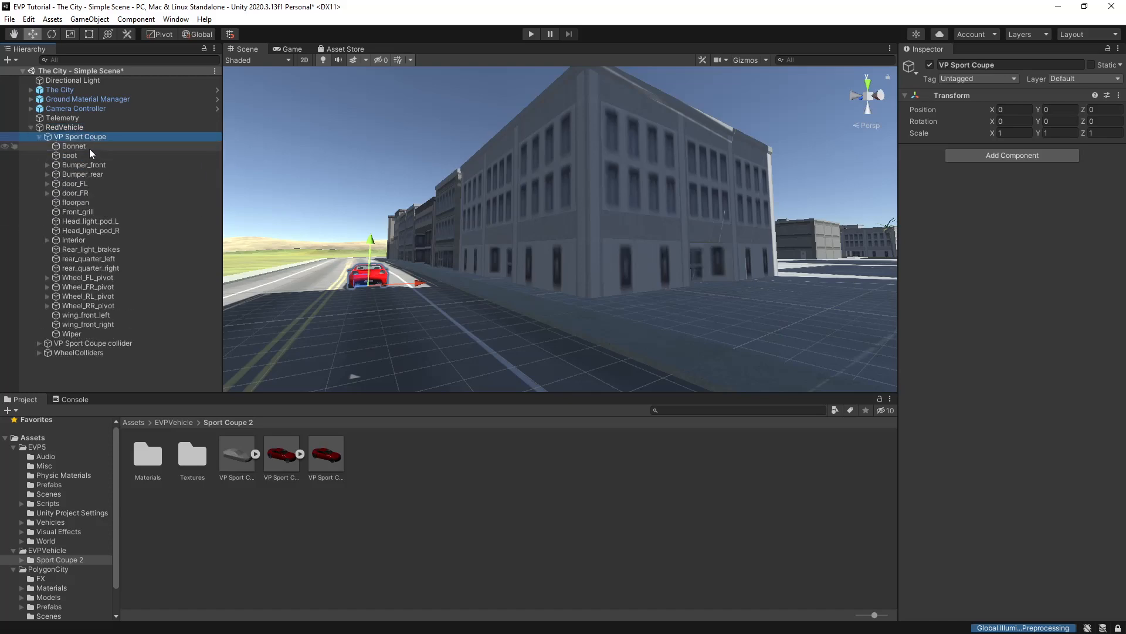
left_click(38, 136)
left_click(38, 139)
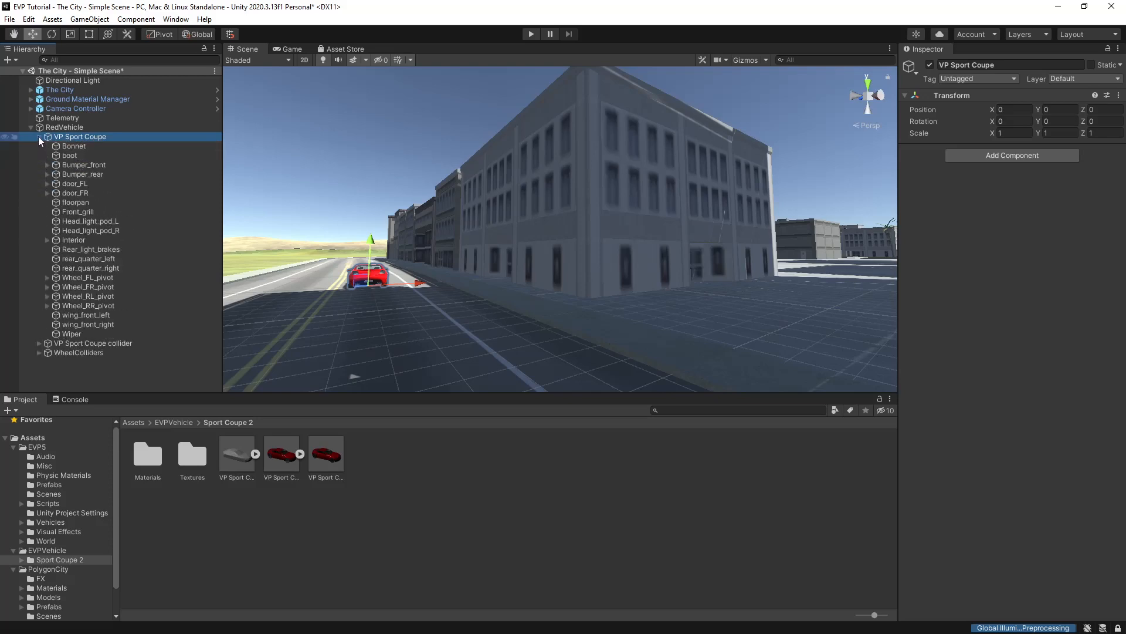
left_click(38, 137)
left_click(39, 146)
left_click(120, 146)
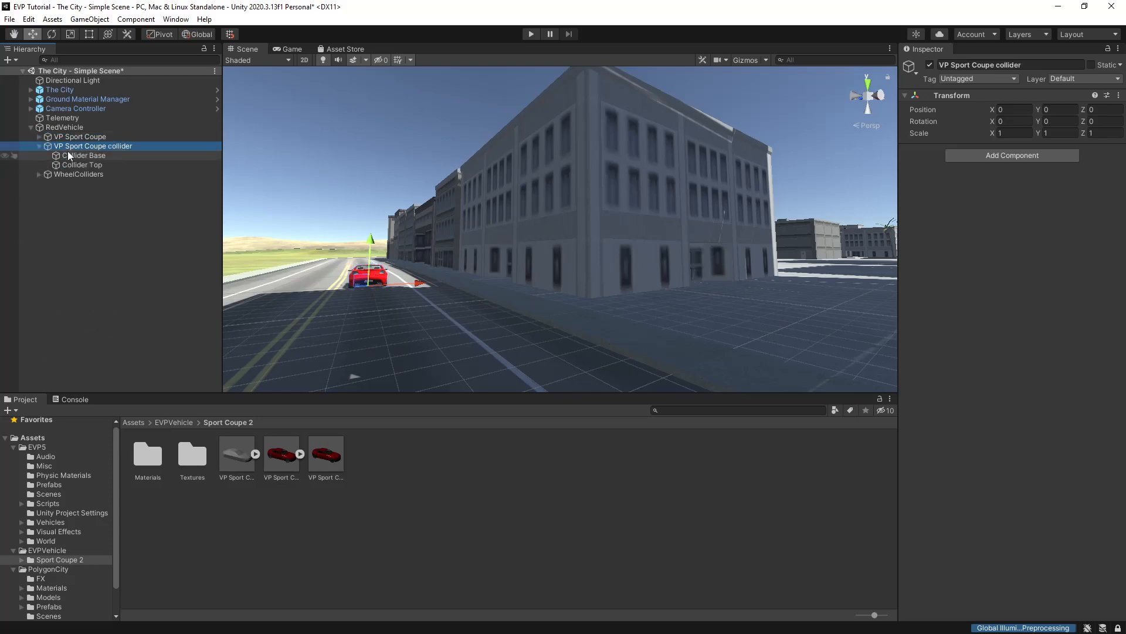
left_click(90, 156)
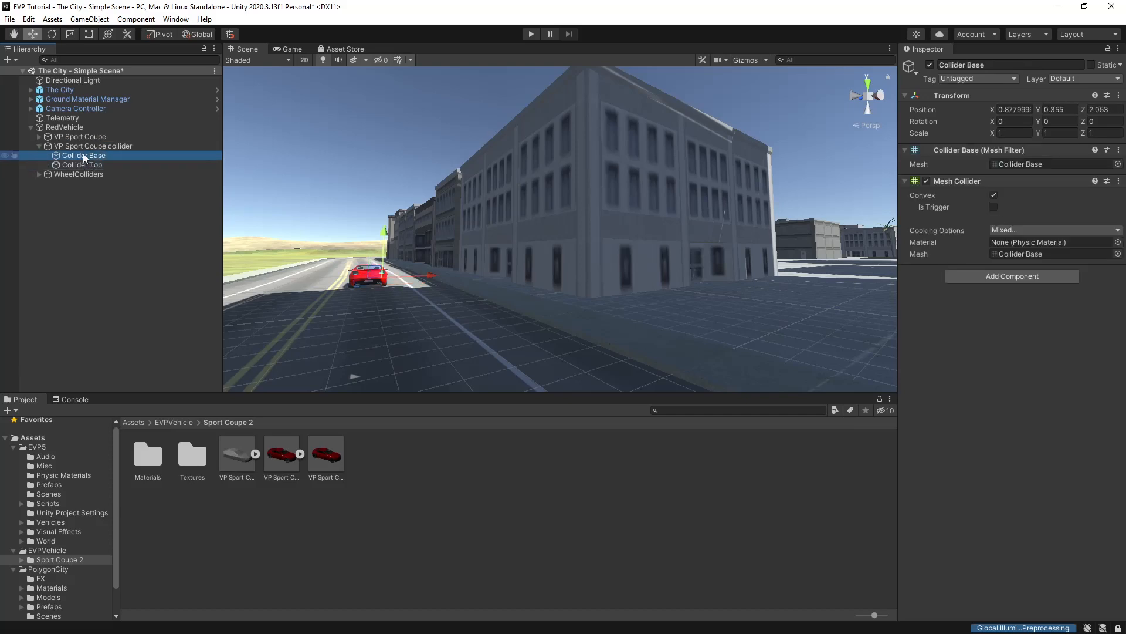
- Collapse the VP Sport Coupe collider group and add a Vehicle Controller component to RedVehicle
left_click(38, 146)
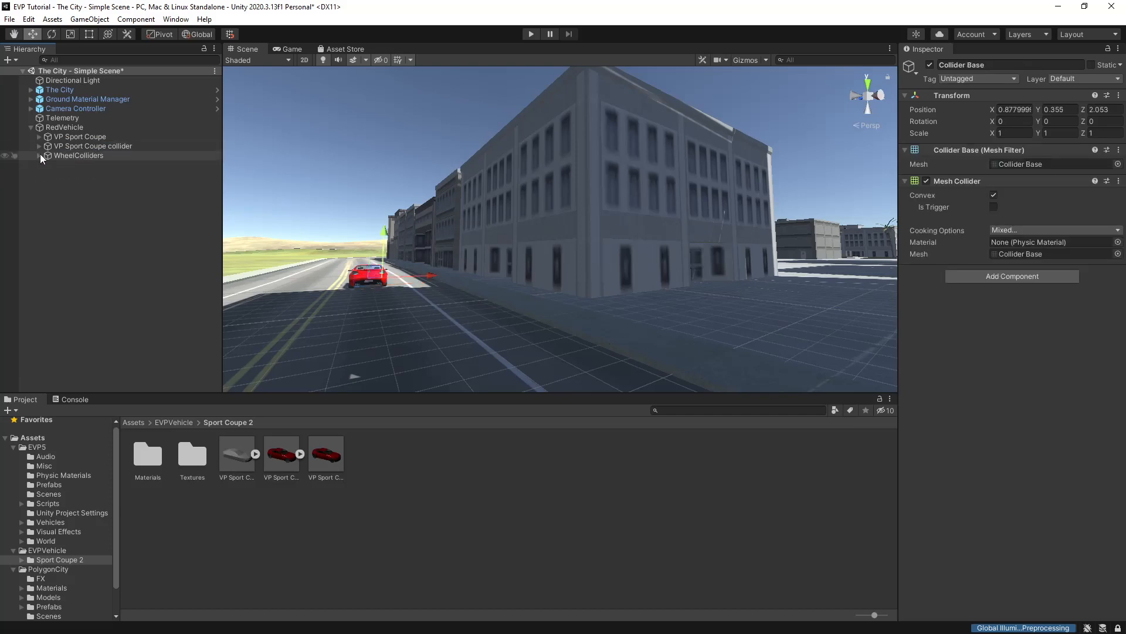
left_click(39, 155)
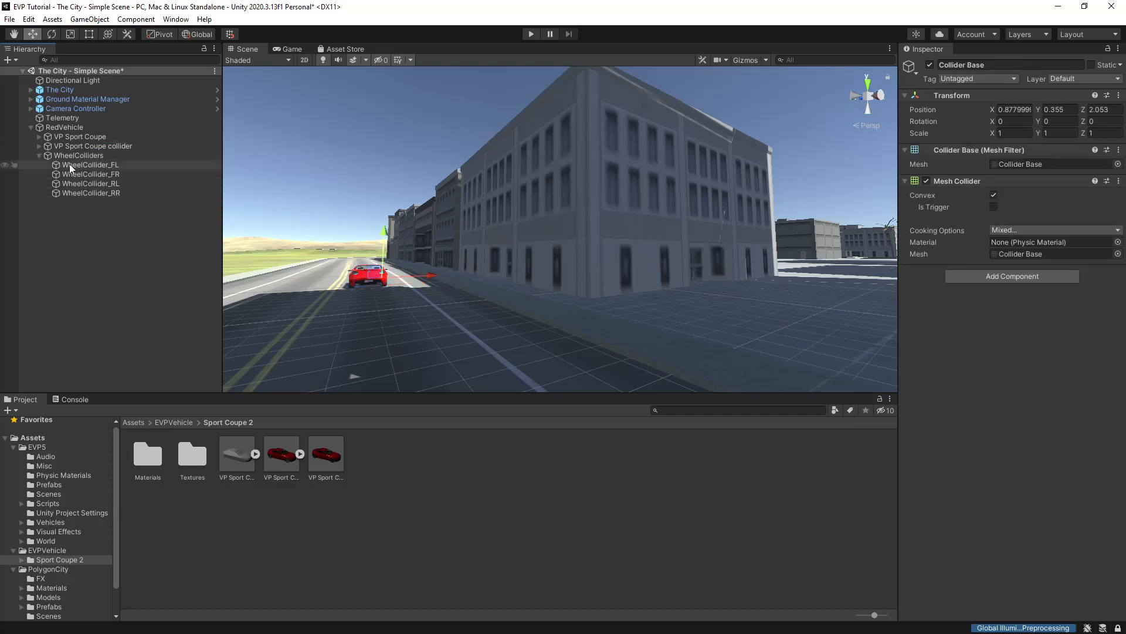
left_click(39, 155)
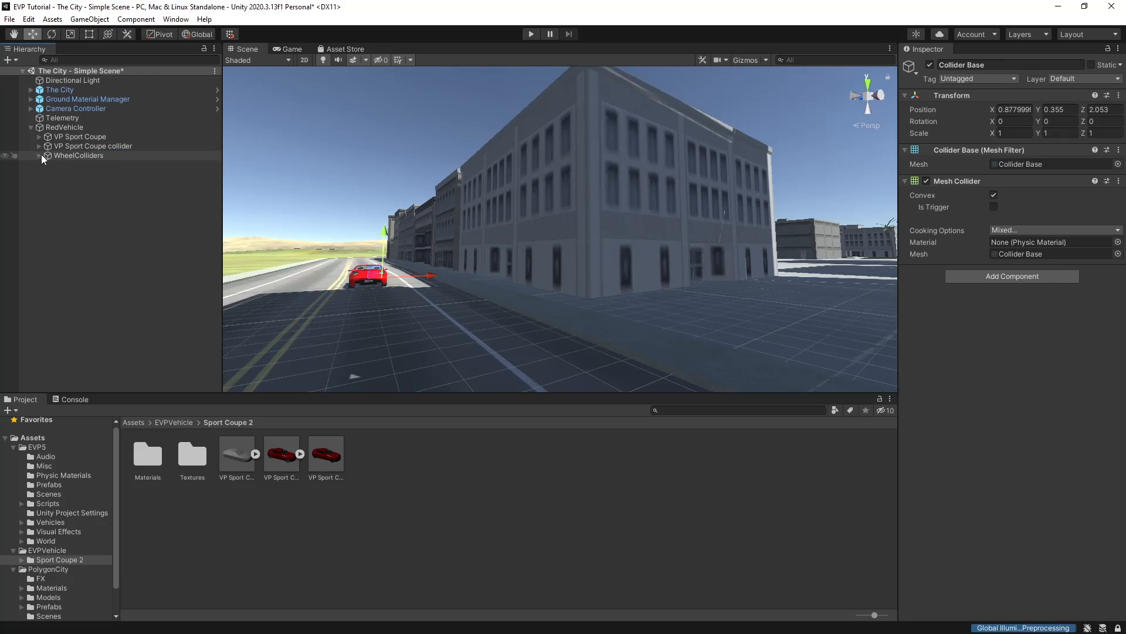
left_click(80, 126)
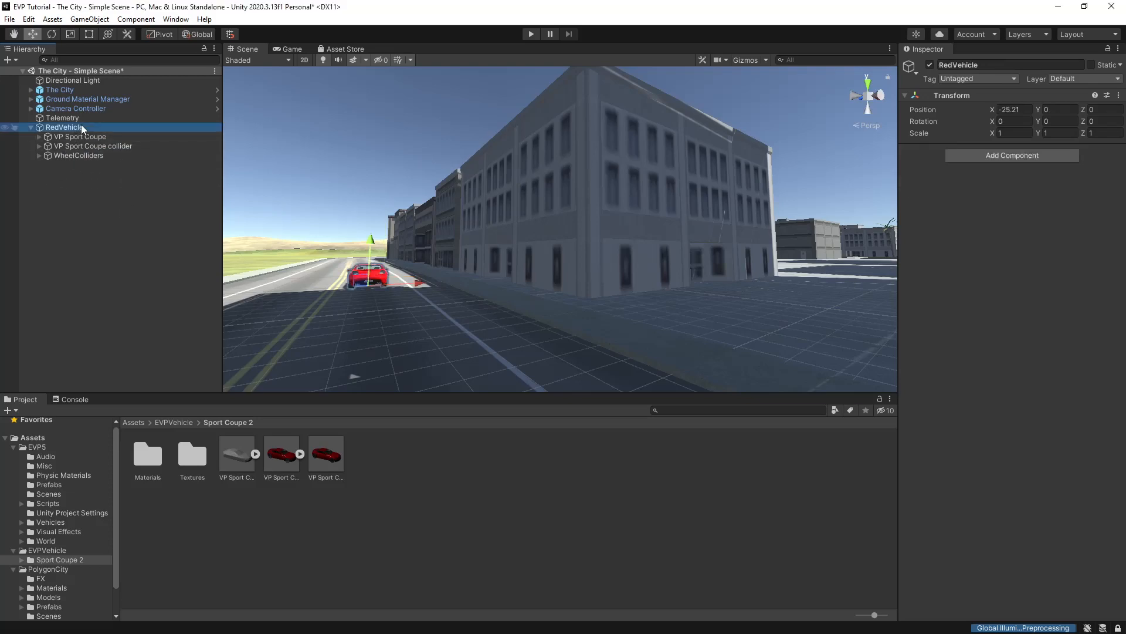
left_click(983, 155)
type("vehicle cont")
left_click(1000, 209)
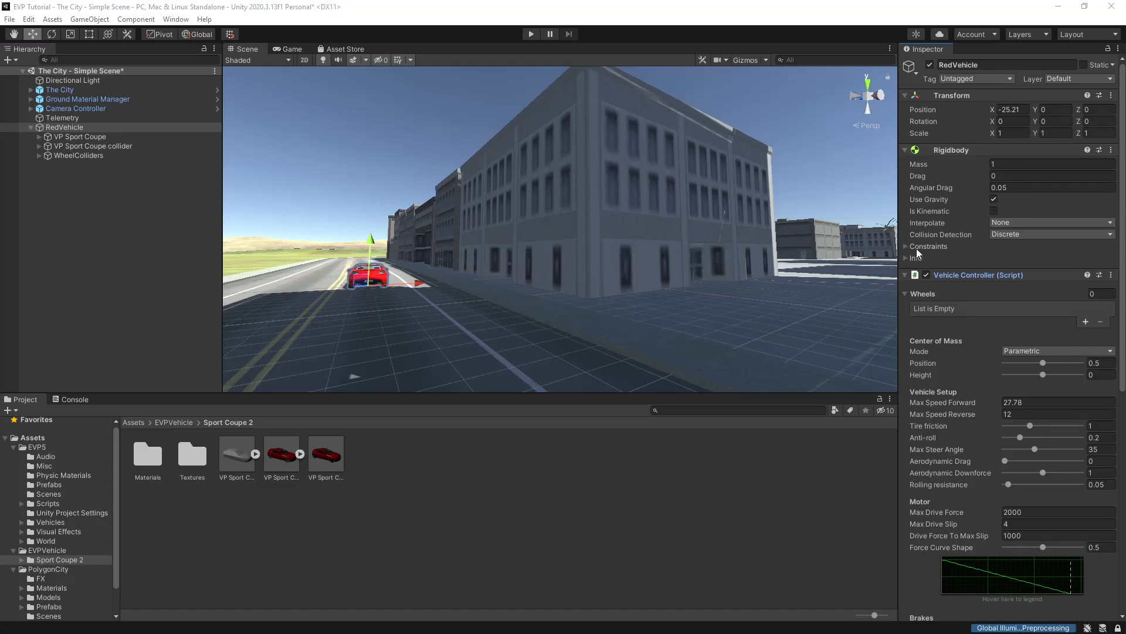
- Set RedVehicle's Rigidbody to mass 1000, angular drag 0 and Interpolate mode
left_click(1003, 165)
left_click_drag(1002, 165, 916, 159)
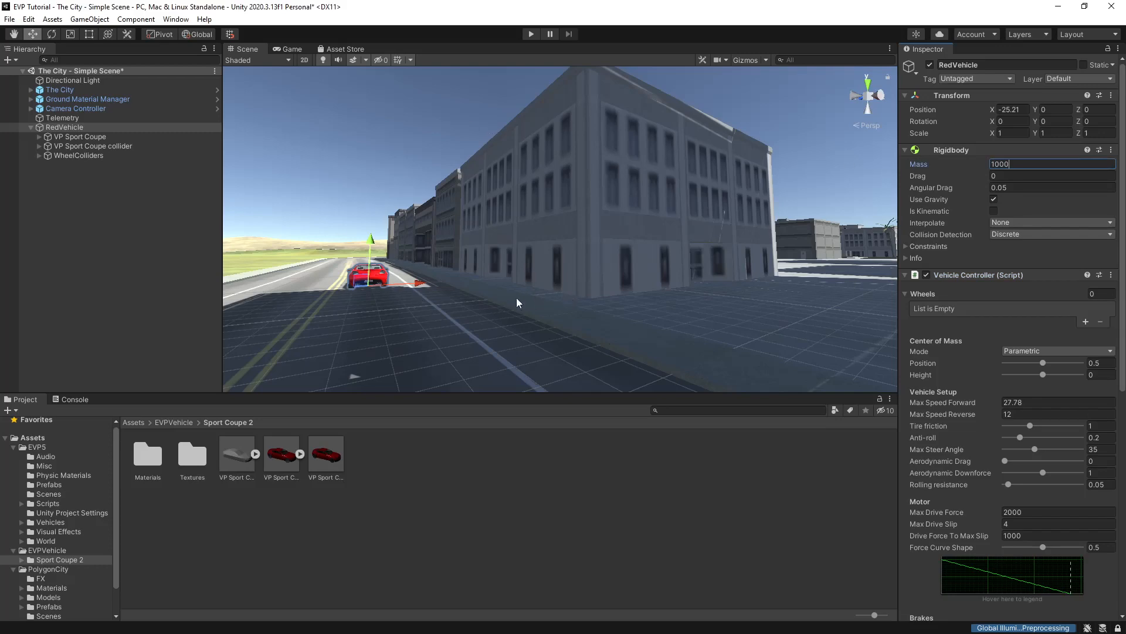
left_click(1013, 188)
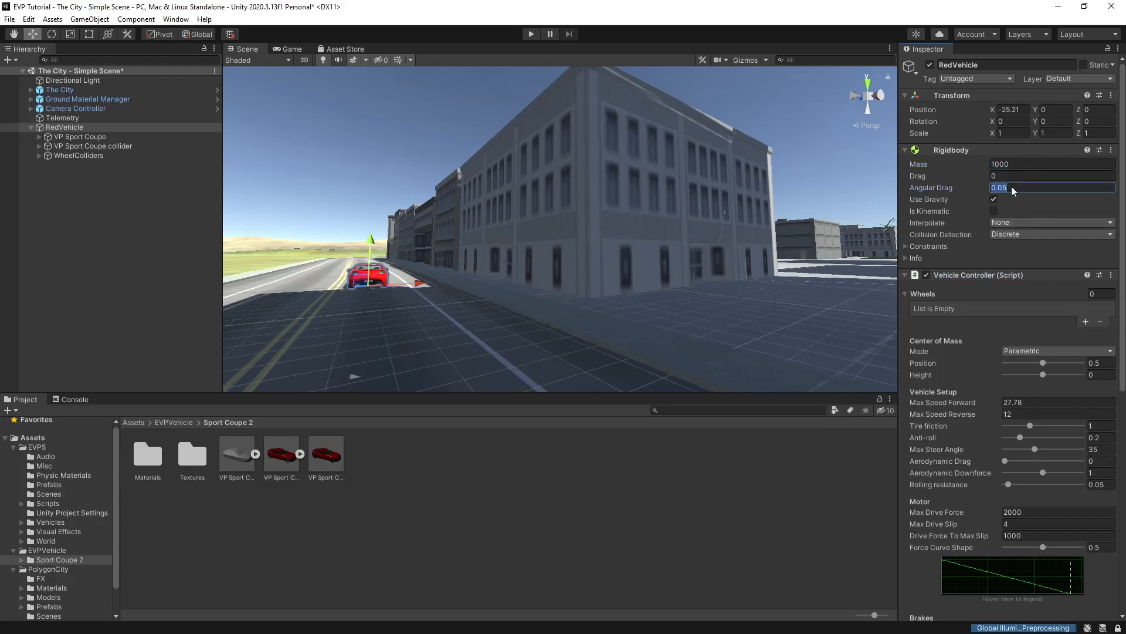
type("0")
left_click(1020, 222)
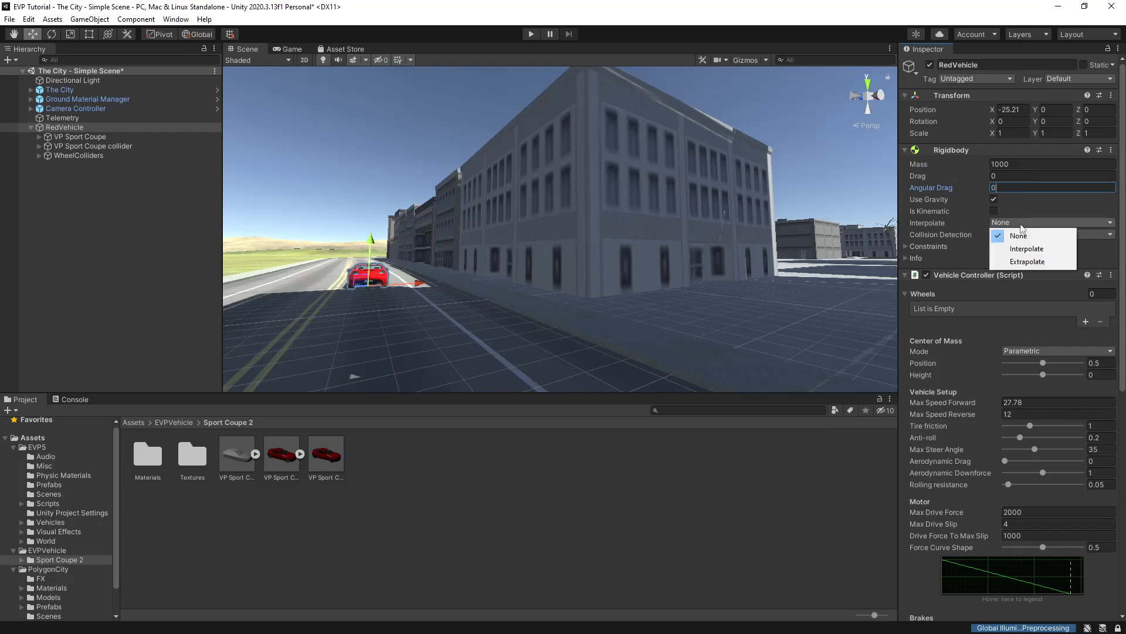
left_click(1041, 249)
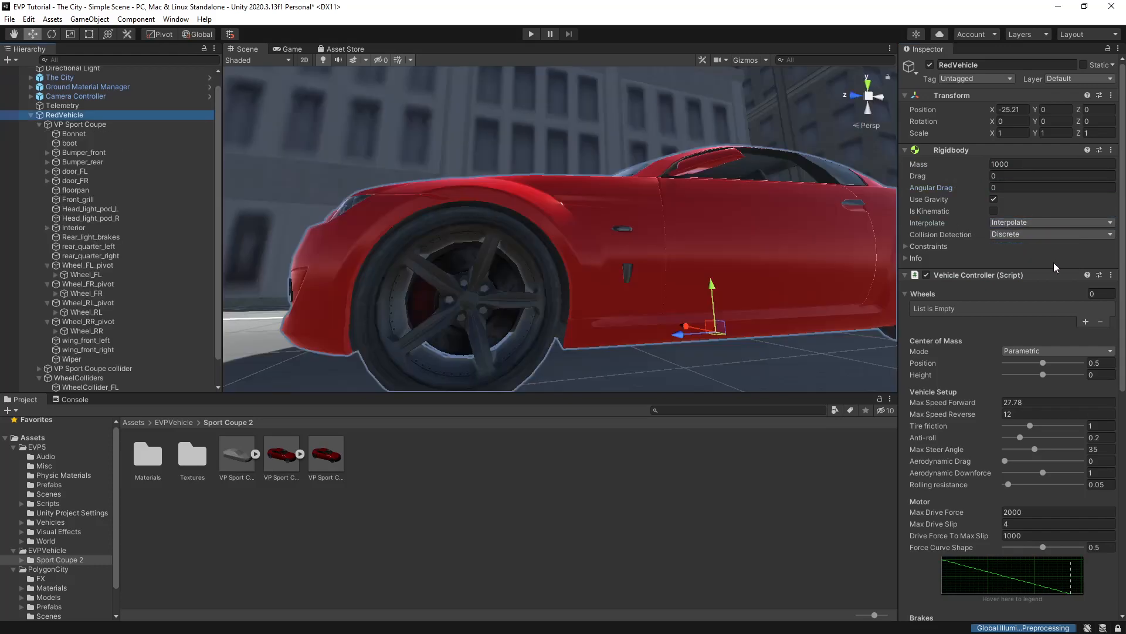
- Lock the Inspector on RedVehicle and check the Wheel_FL_pivot and Wheel_FL objects in the hierarchy
left_click(1108, 50)
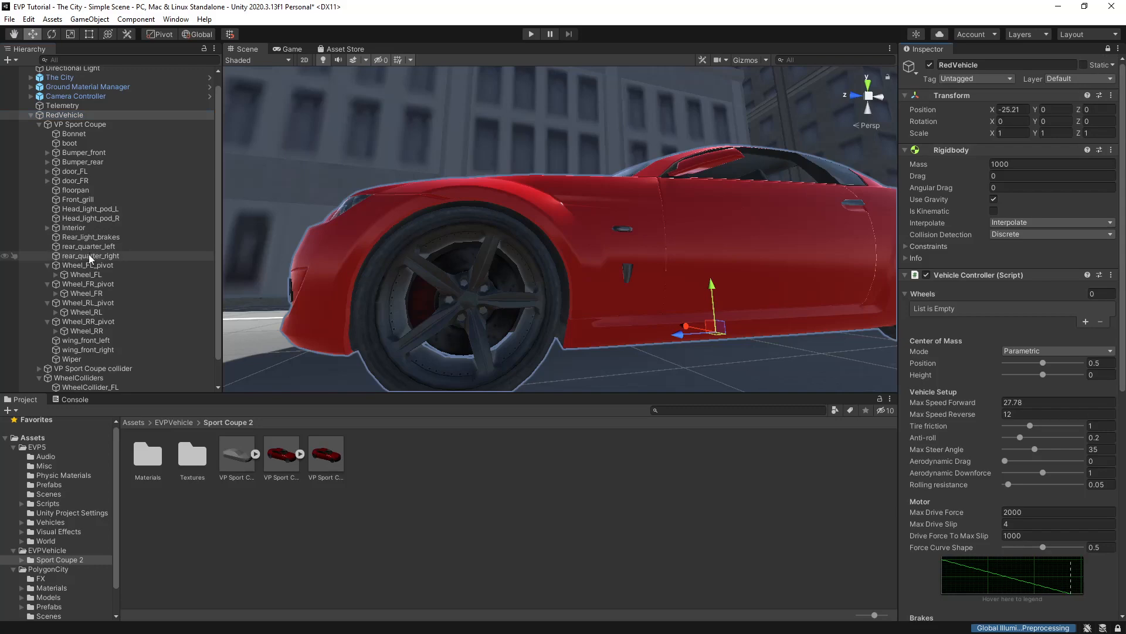
scroll(118, 328, "down", 2)
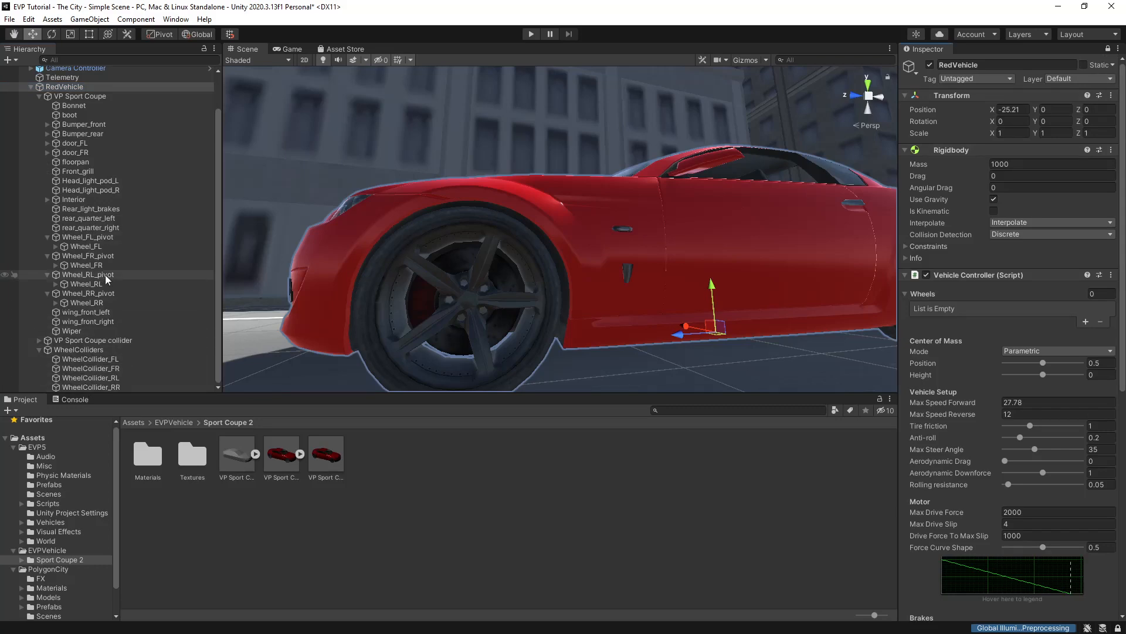
left_click(66, 240)
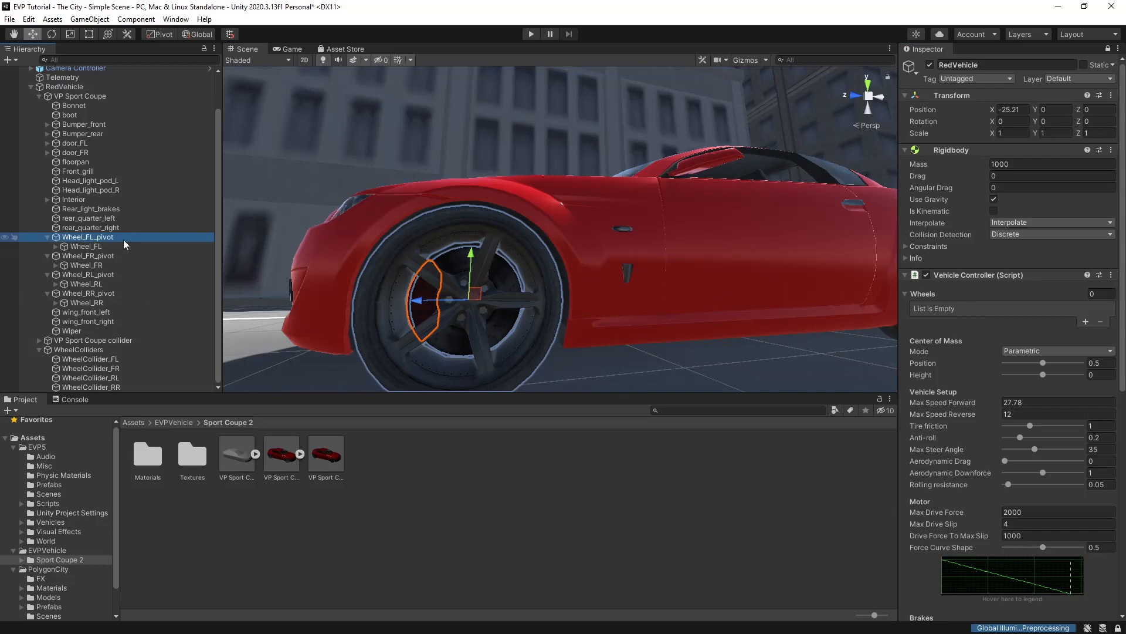
left_click(84, 247)
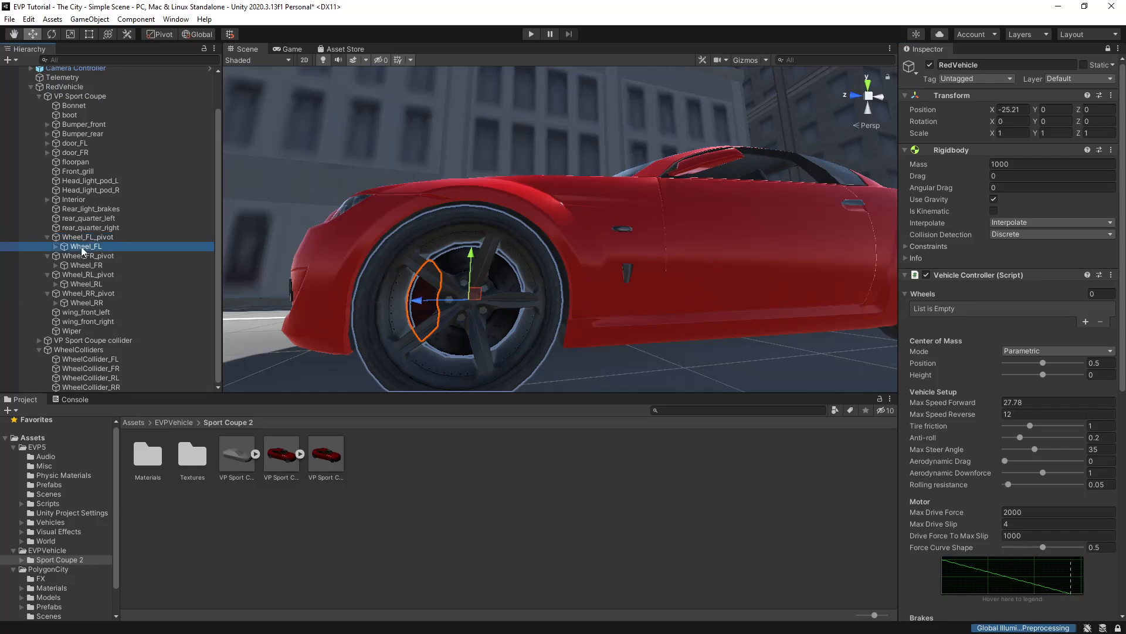
left_click(95, 238)
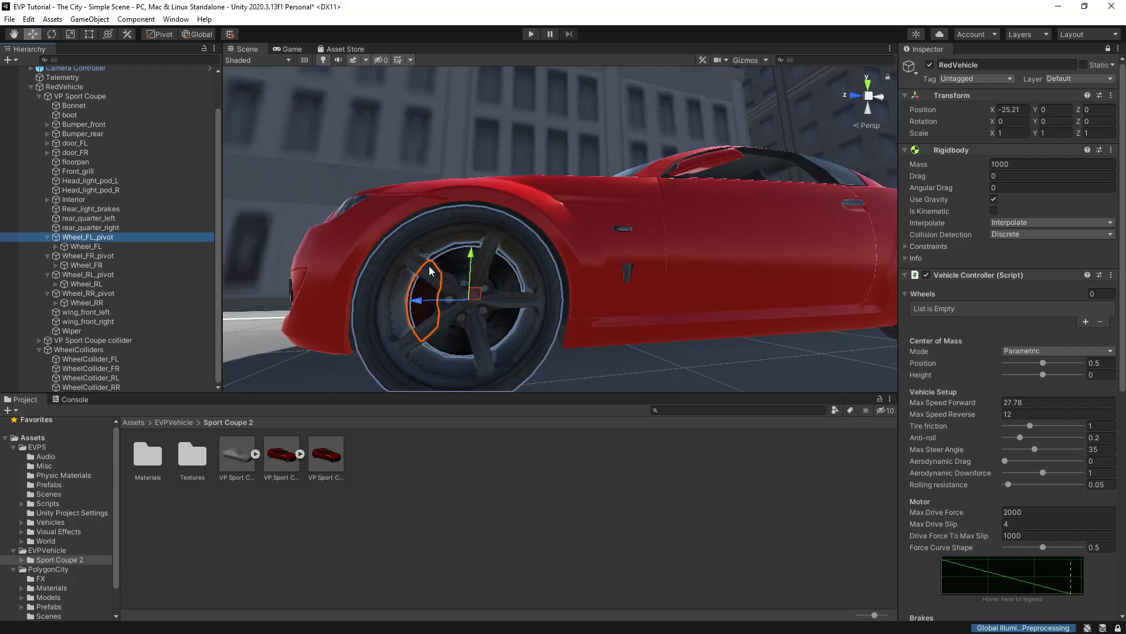
- Add four elements to the Vehicle Controller's Wheels list
left_click(1087, 321)
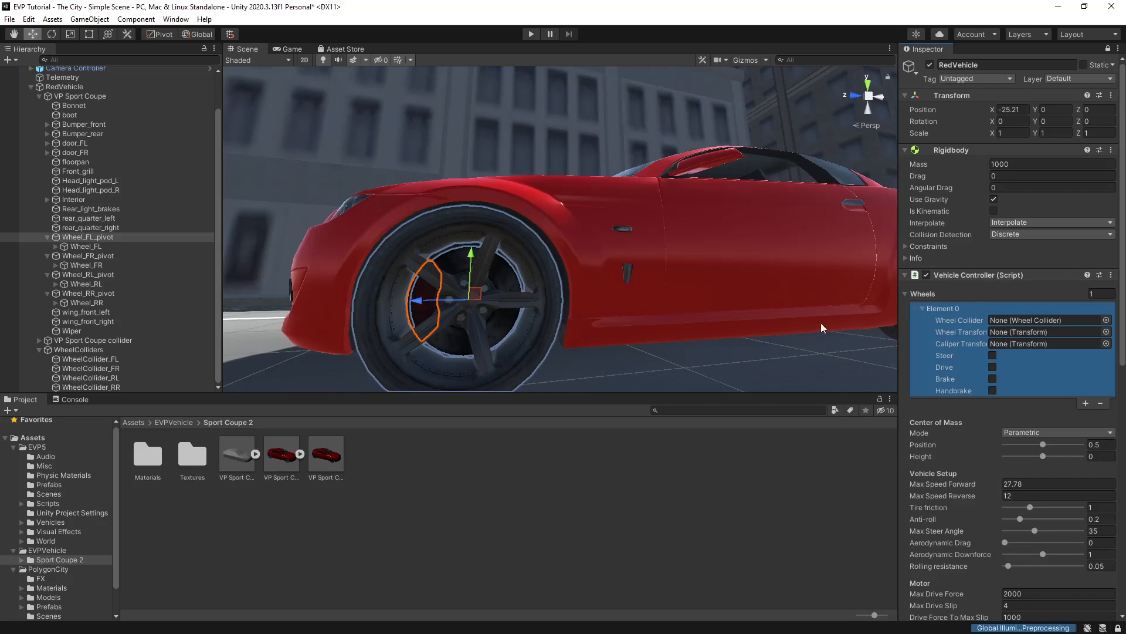
left_click(1084, 404)
left_click(1085, 497)
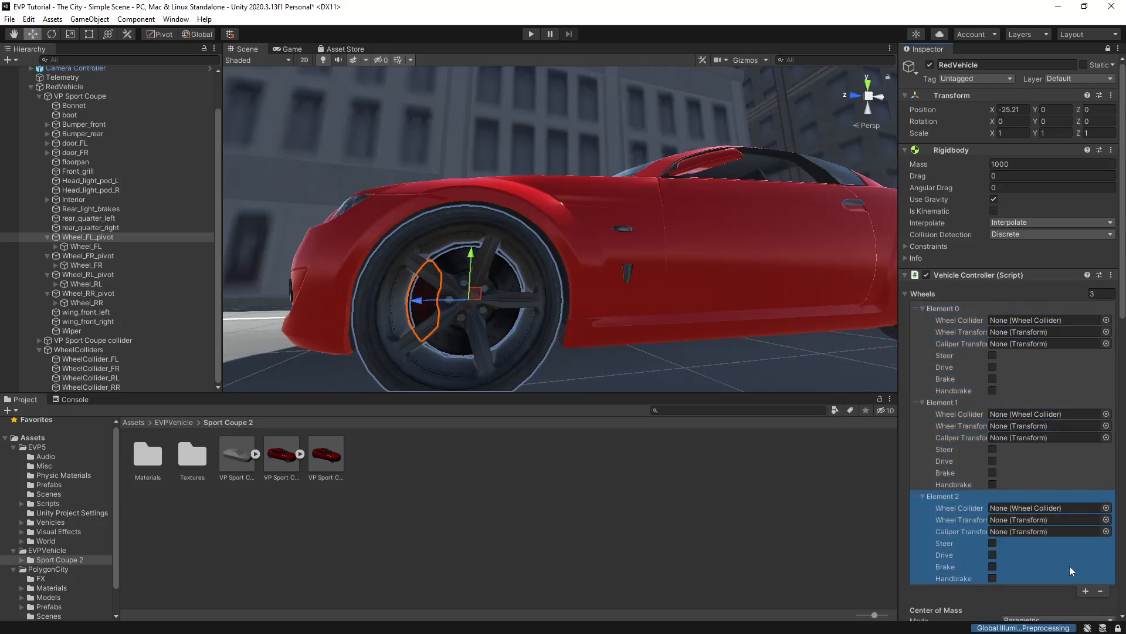
scroll(1079, 522, "down", 5)
left_click(1086, 274)
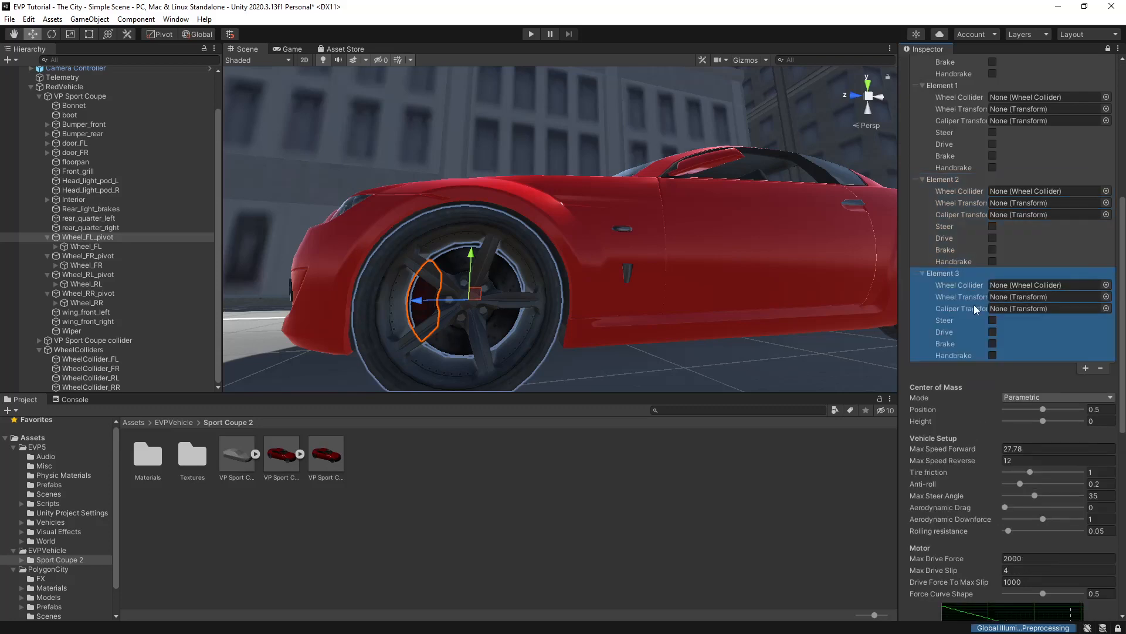
scroll(975, 309, "up", 6)
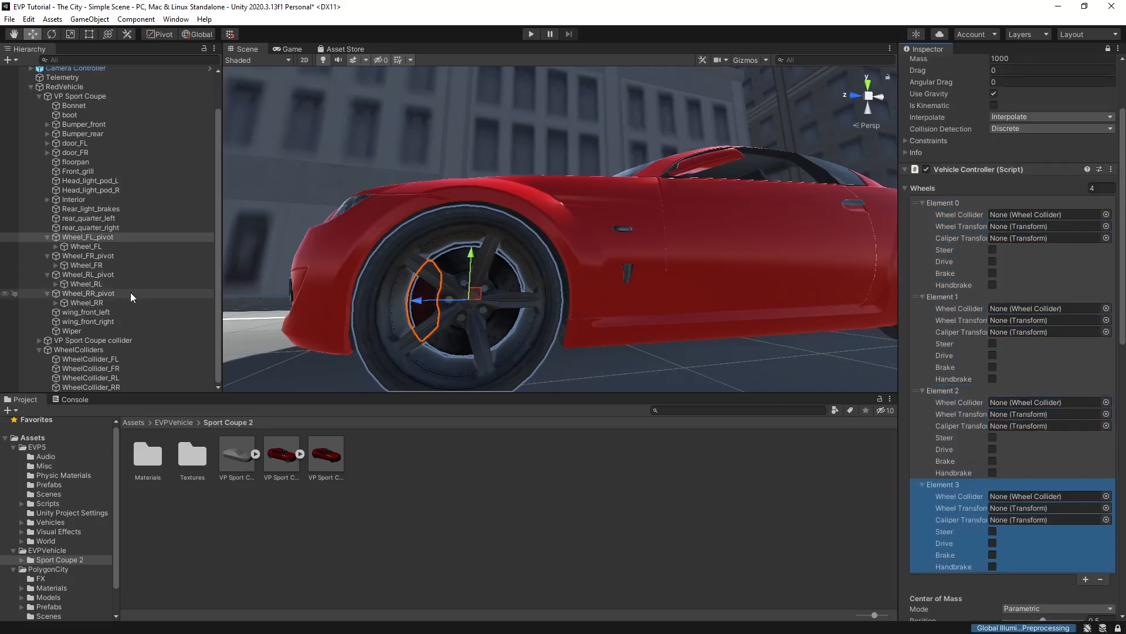
- Assign WheelCollider_FL, FR, RL and RR as the Wheel Colliders of Elements 0 to 3 respectively
left_click_drag(88, 360, 1008, 314)
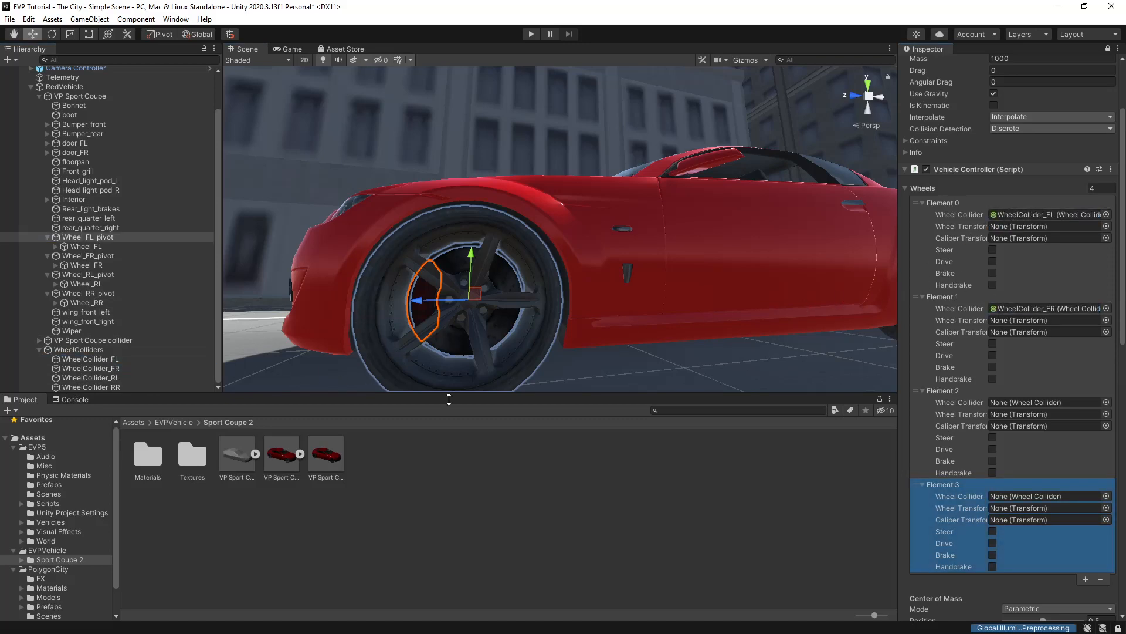
left_click_drag(120, 381, 1034, 402)
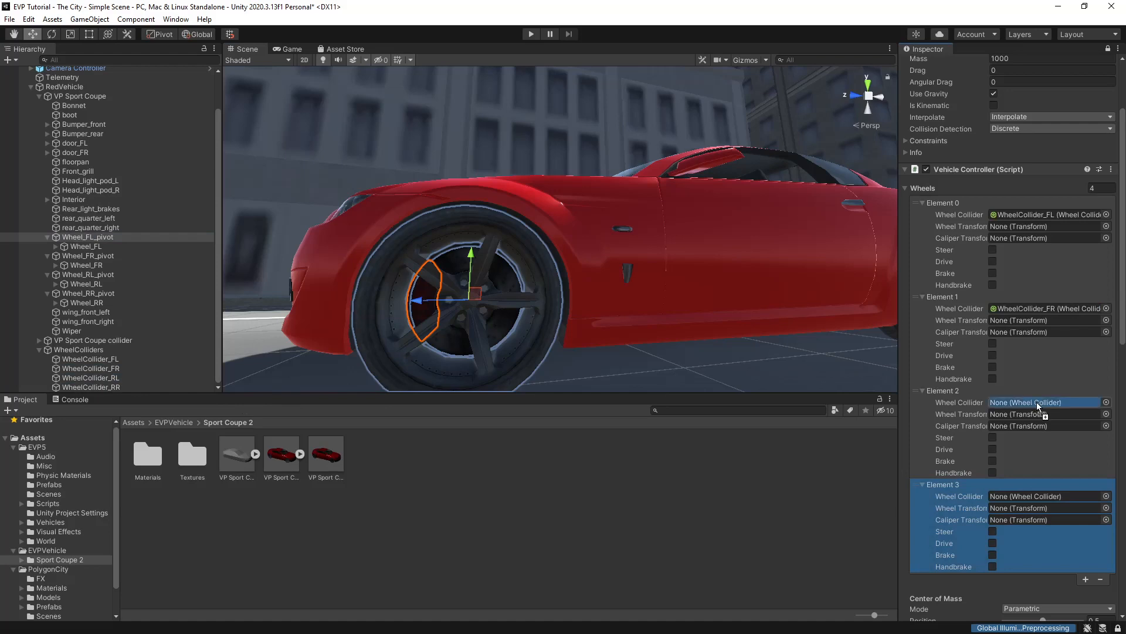
left_click_drag(107, 385, 1019, 494)
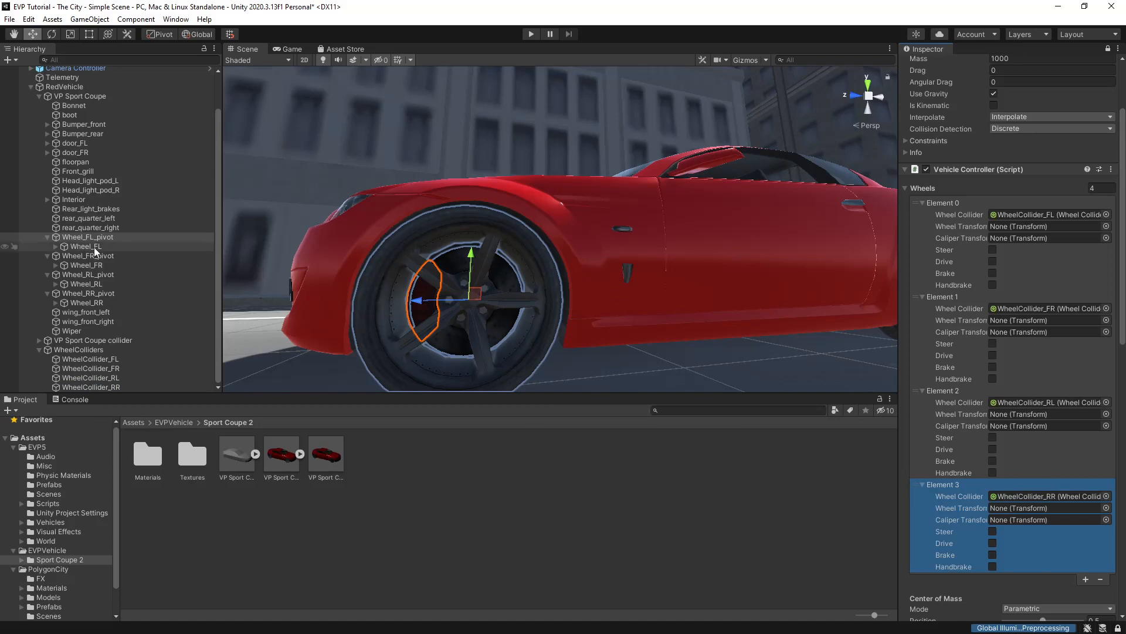
- Assign Wheel_FL, Wheel_FR, Wheel_RL and Wheel_RR as the Wheel Transforms of Elements 0 to 3 respectively
left_click_drag(87, 247, 1024, 226)
left_click_drag(92, 270, 1016, 320)
left_click_drag(76, 283, 1021, 418)
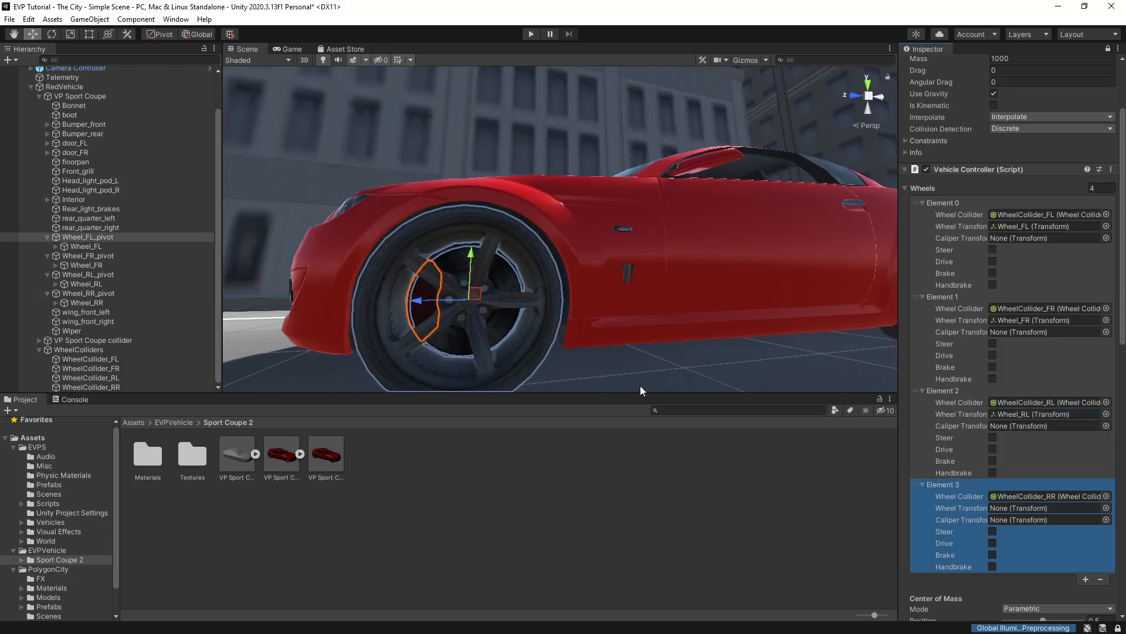
left_click_drag(75, 304, 1013, 506)
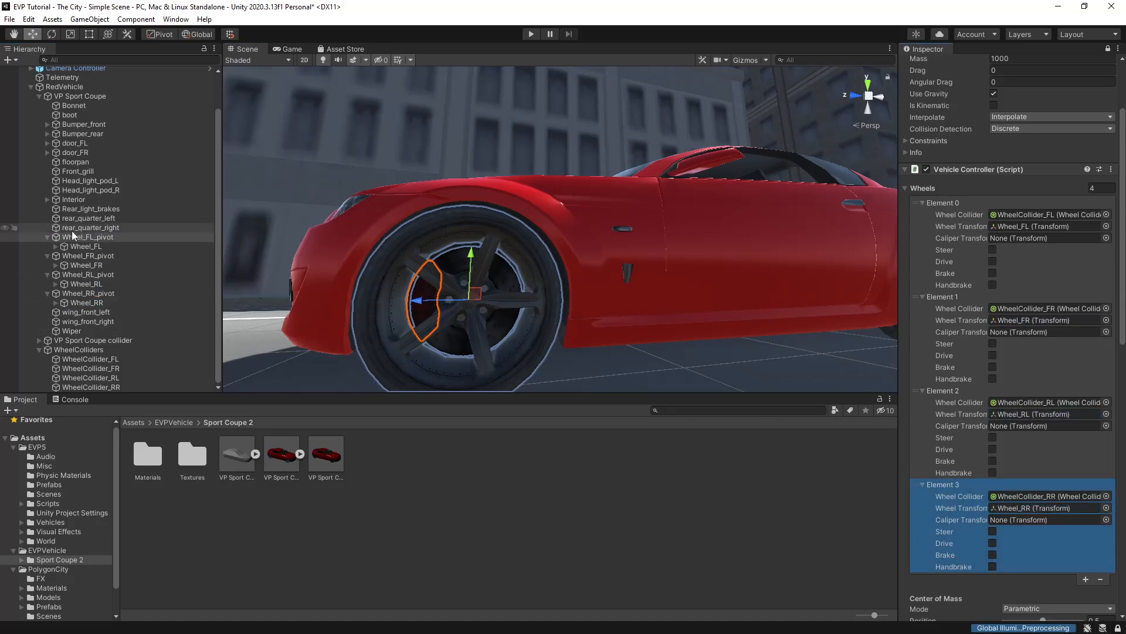
- Assign the FL, FR, RL and RR wheel pivots as the Caliper Transforms of Elements 0 to 3 respectively
left_click_drag(81, 237, 1021, 237)
left_click_drag(124, 256, 1058, 332)
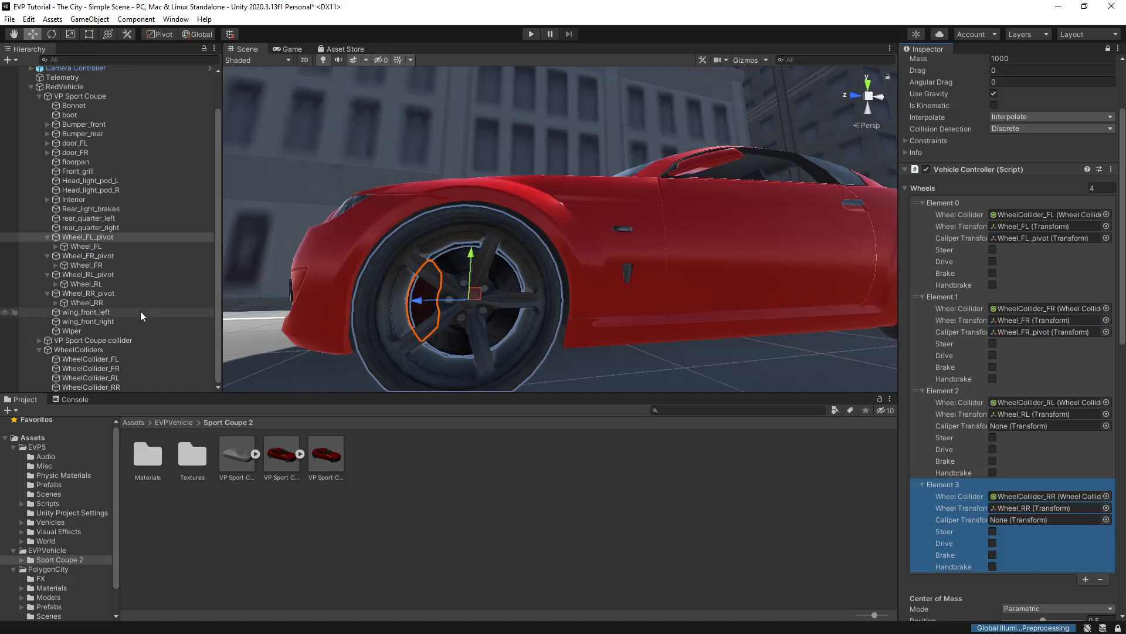
left_click_drag(100, 275, 1038, 425)
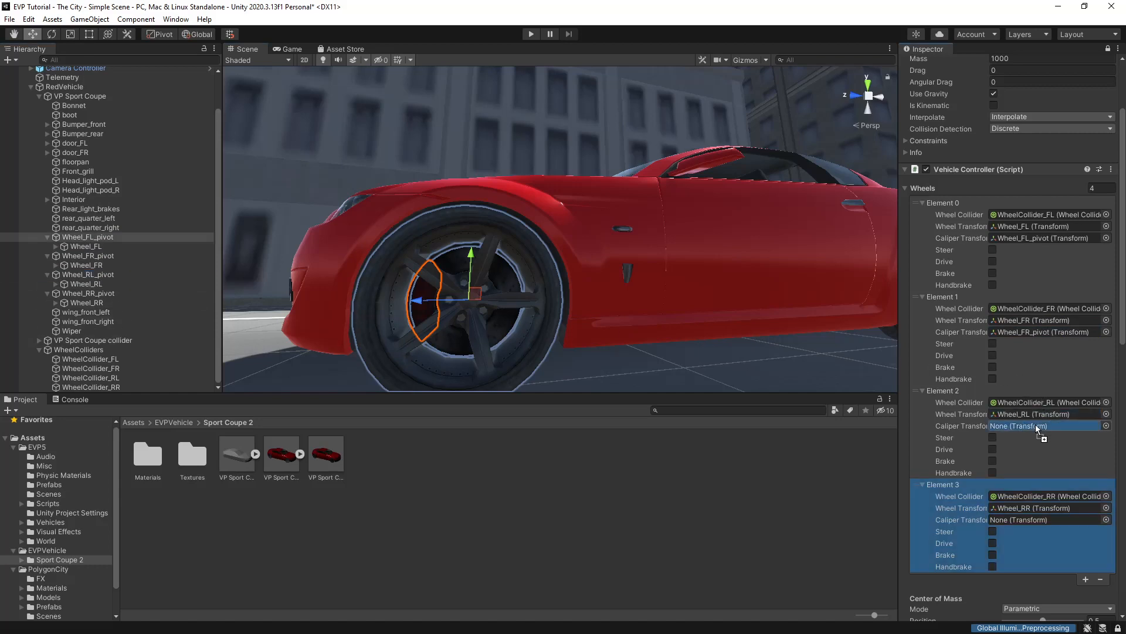
left_click_drag(84, 294, 1018, 516)
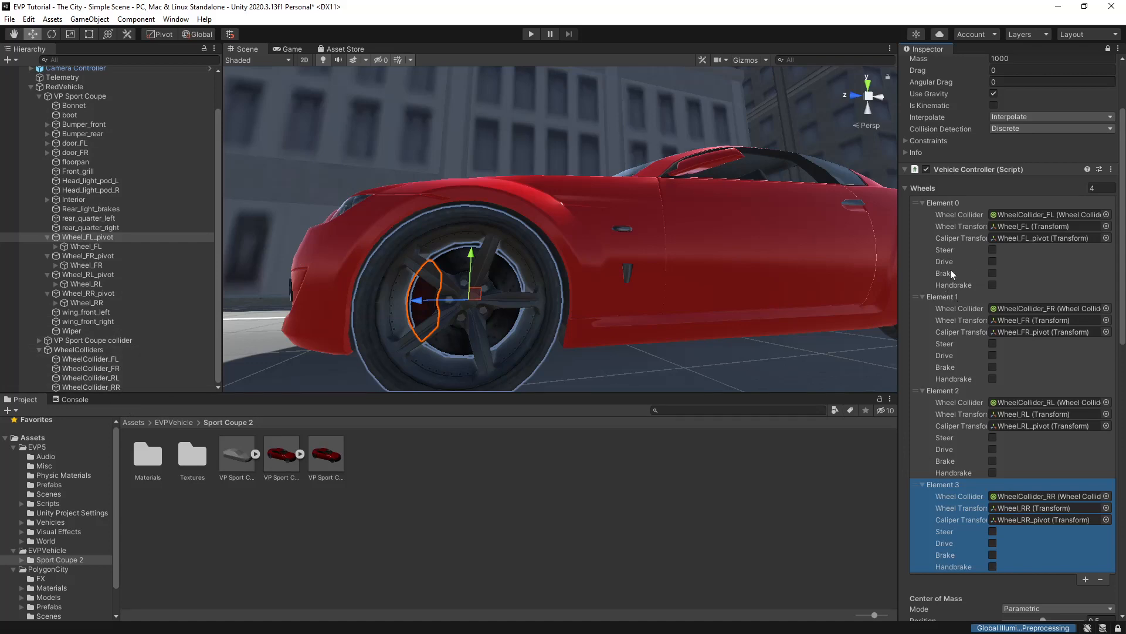
- Enable Steer, Drive and Brake for the front wheels in Elements 0 and 1
left_click(991, 251)
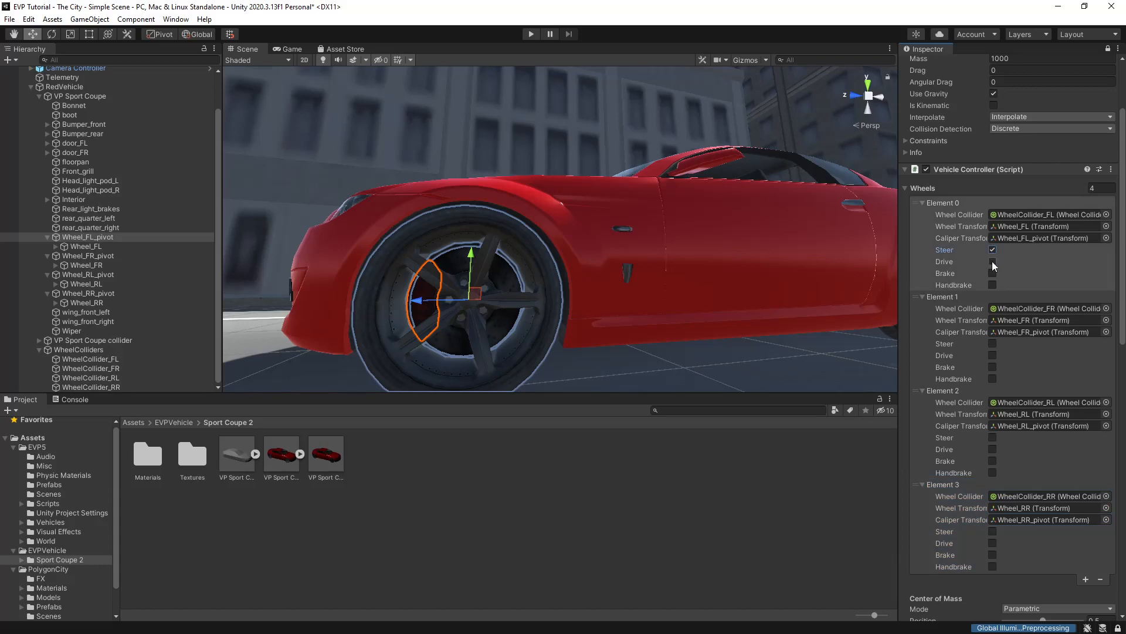
left_click(992, 344)
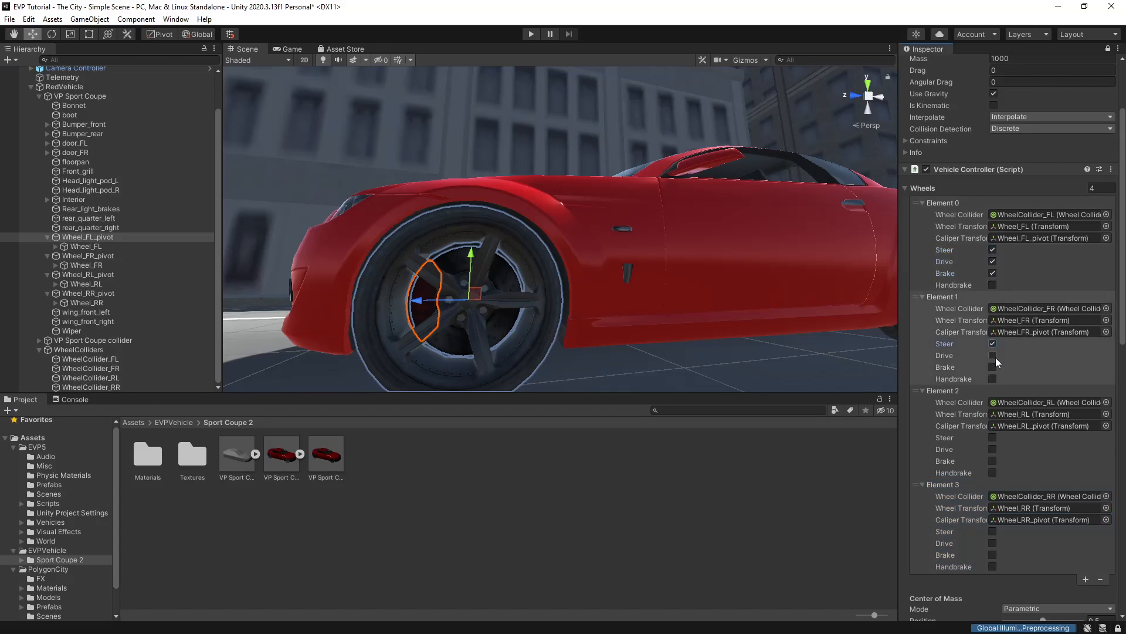
left_click(993, 367)
- Enable Drive, Brake and Handbrake for the rear wheels in Elements 2 and 3
scroll(1026, 417, "down", 3)
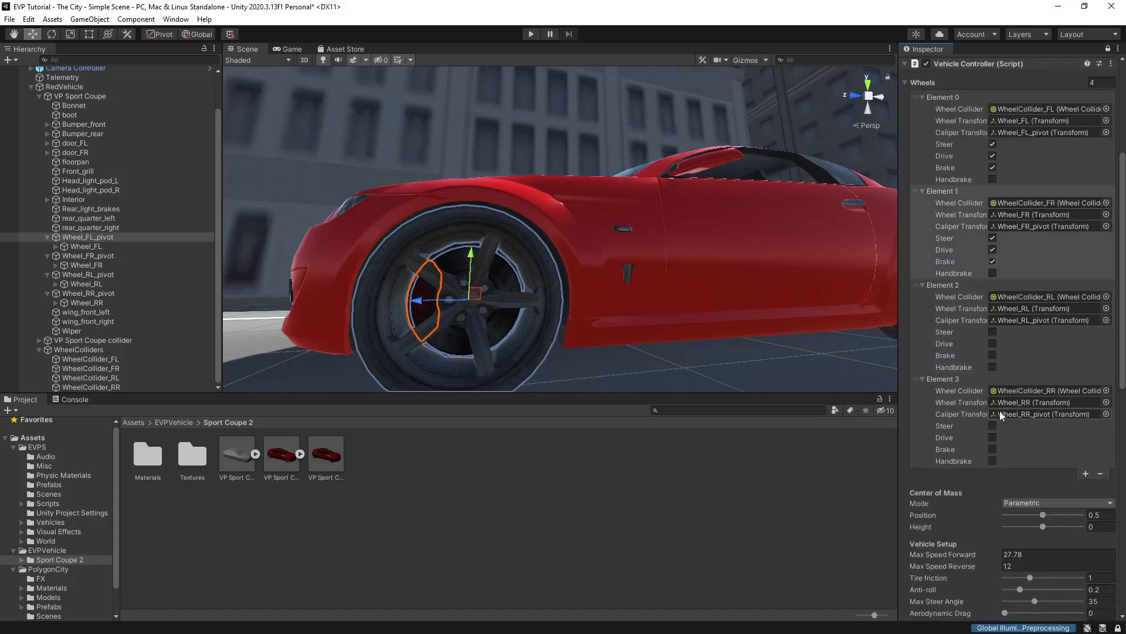
left_click(992, 343)
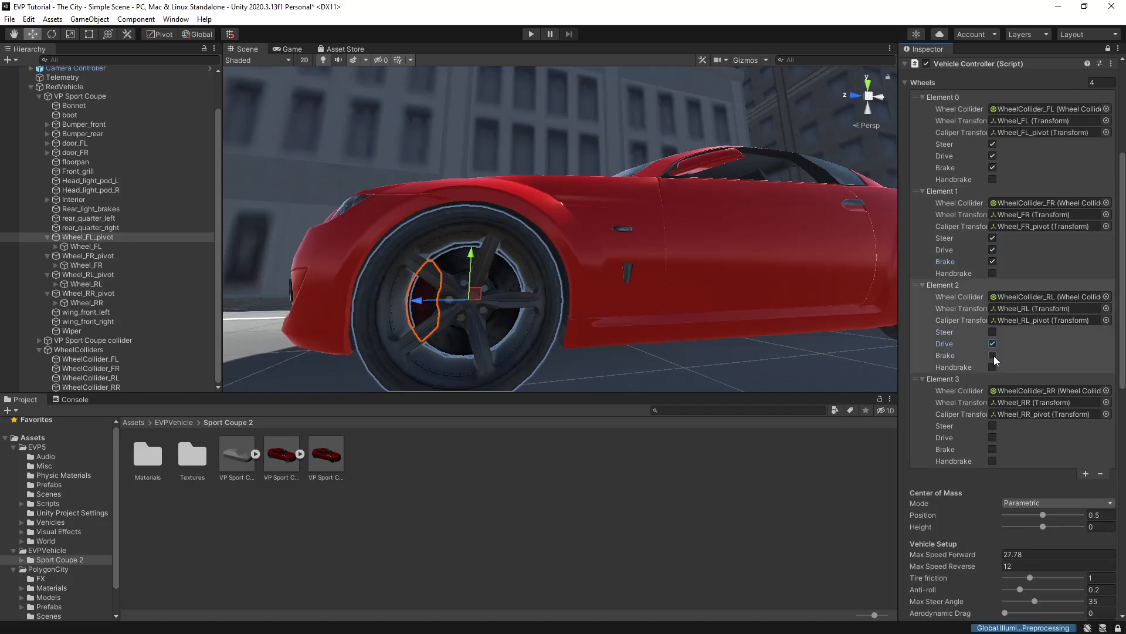
left_click(993, 437)
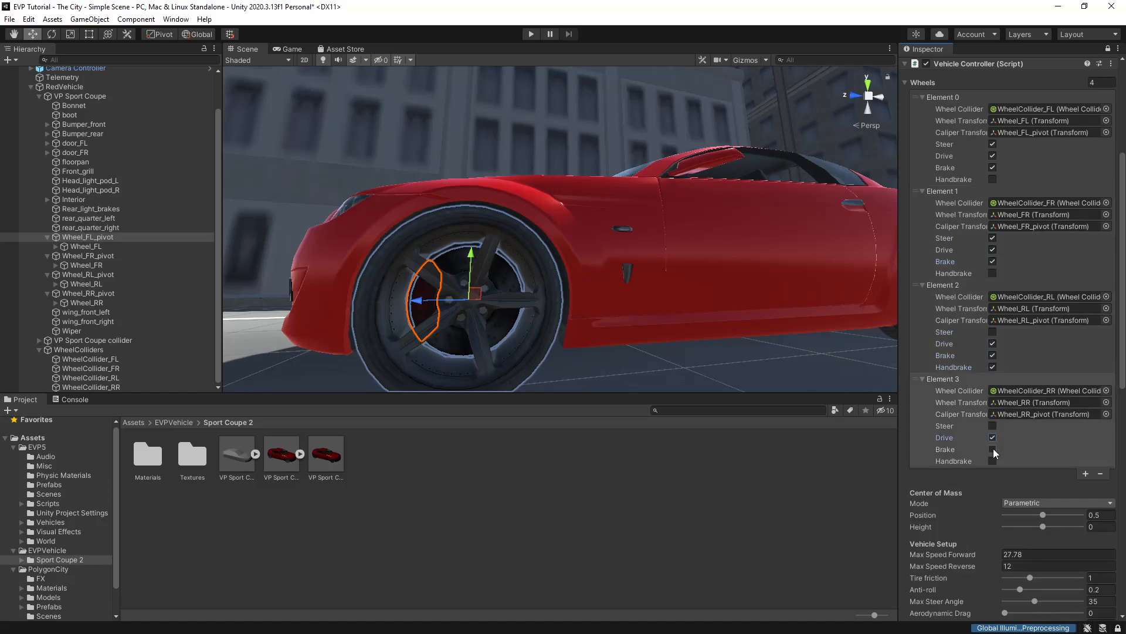
- Adjust the WheelColliders to their meshes using the Vehicle Controller's built-in command
scroll(1095, 392, "up", 5)
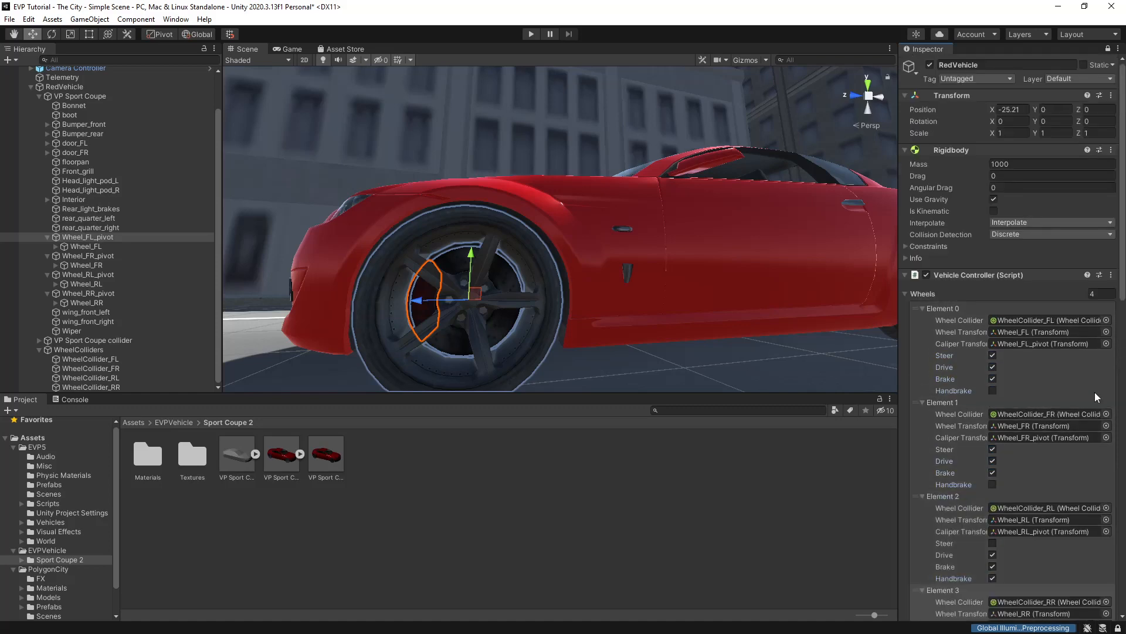
right_click(994, 275)
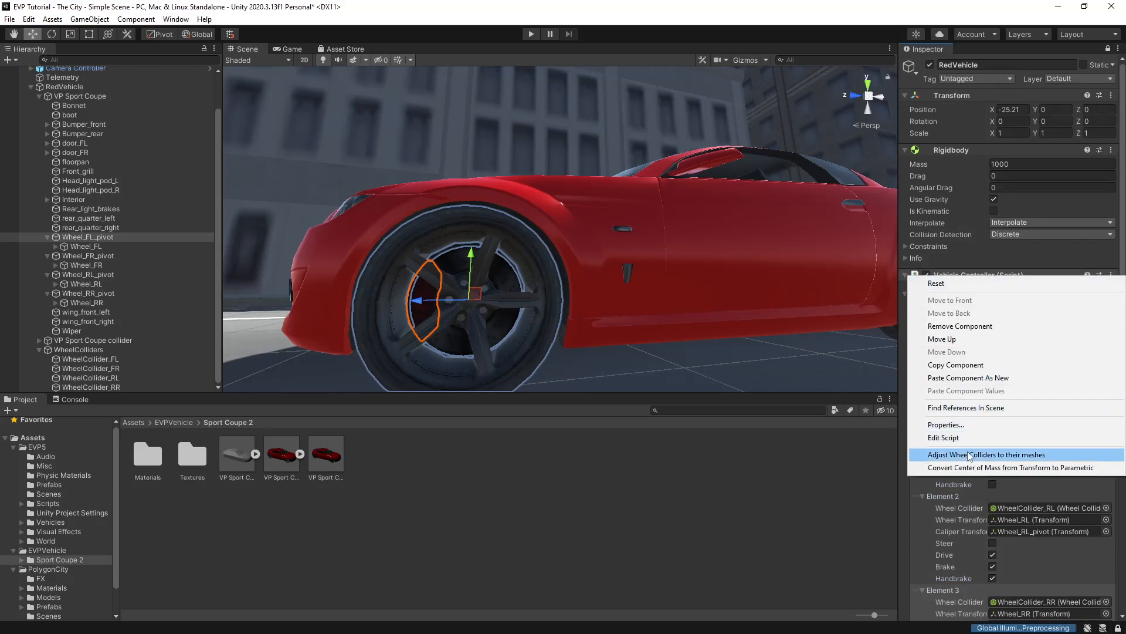
left_click(987, 456)
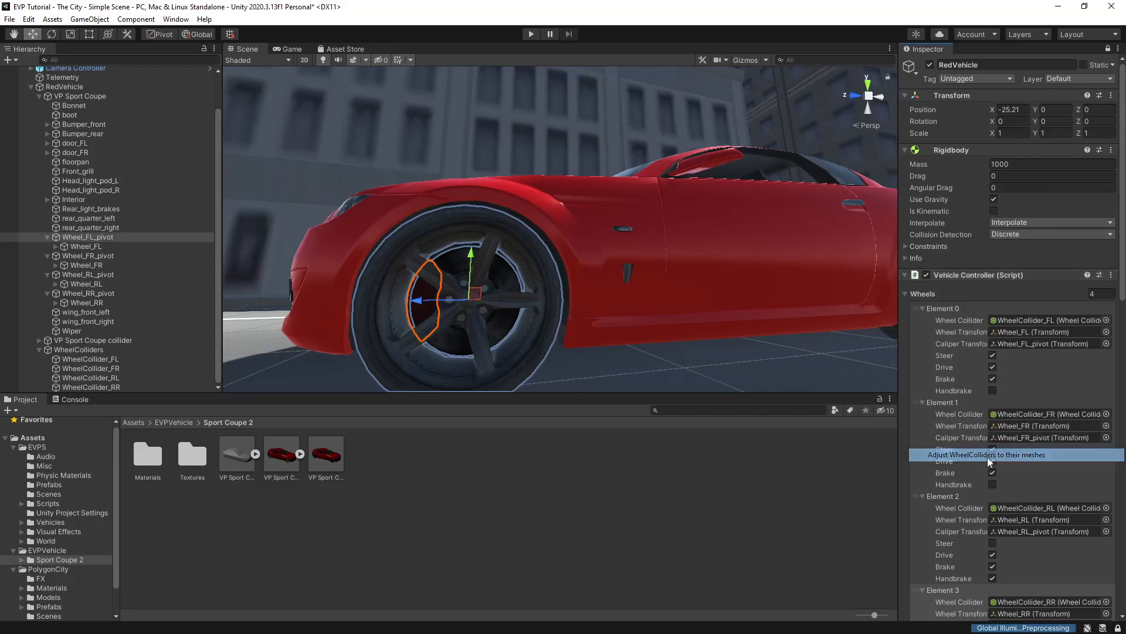
- Show the scene gizmos and examine the wheel colliders from the side of the car
left_click(746, 61)
right_click_drag(667, 235, 698, 271)
key("a")
key("d")
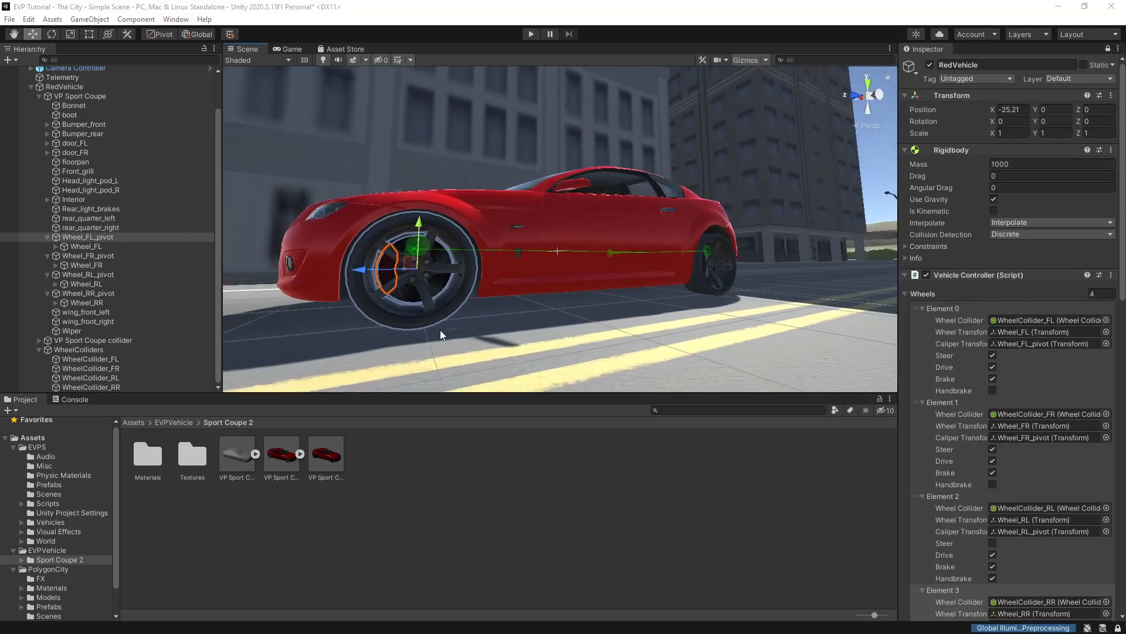
- Collapse the Vehicle Controller and add a Vehicle Standard Input component to RedVehicle
left_click(905, 275)
left_click(956, 293)
type("vehicle standard")
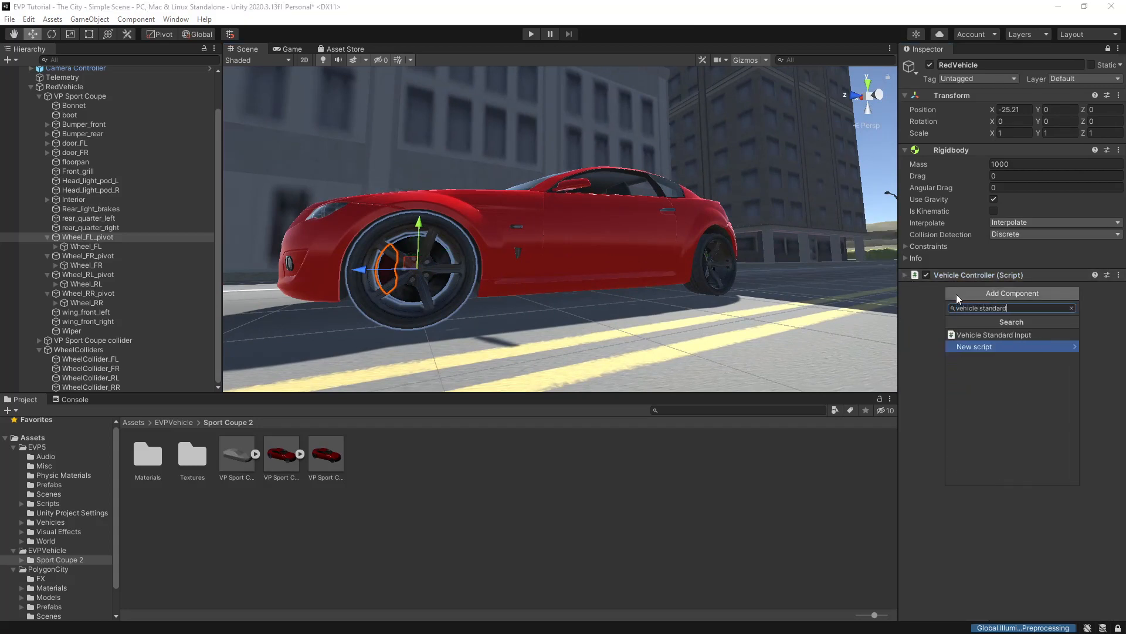
left_click(1023, 336)
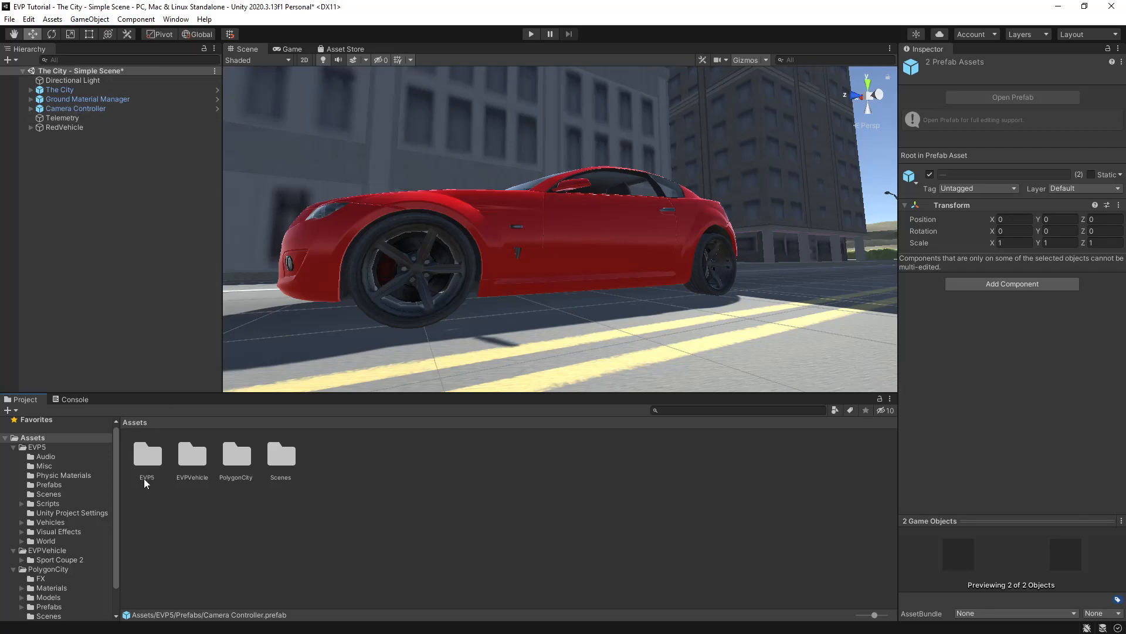
- Open the EVP5 Prefabs folder and inspect the Camera Controller prefab
double_click(153, 464)
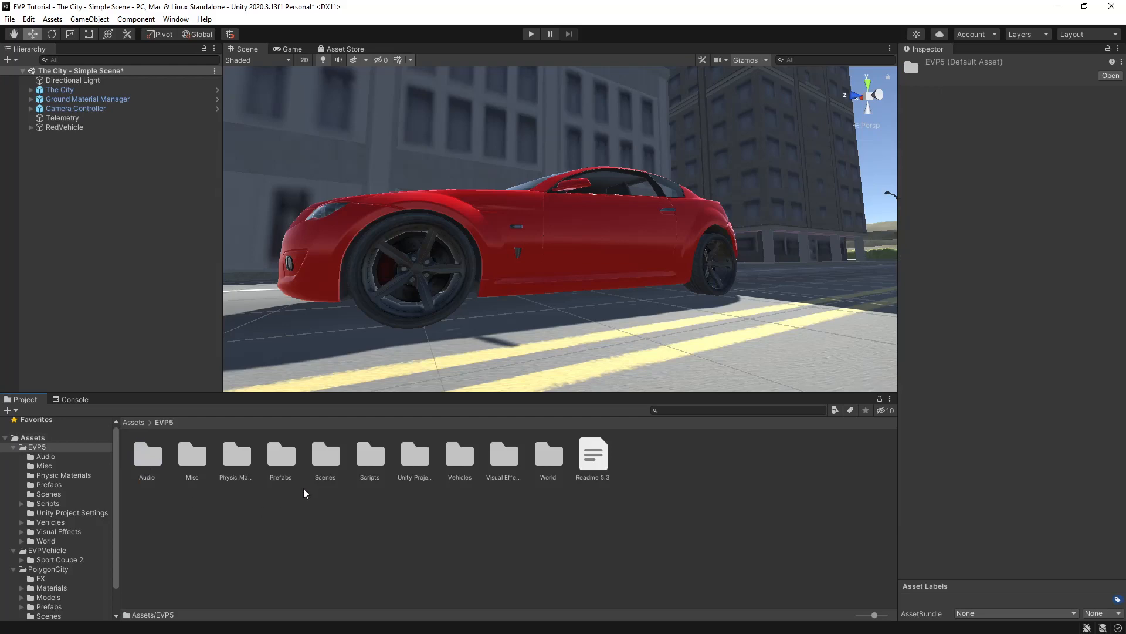
double_click(288, 468)
left_click(195, 469)
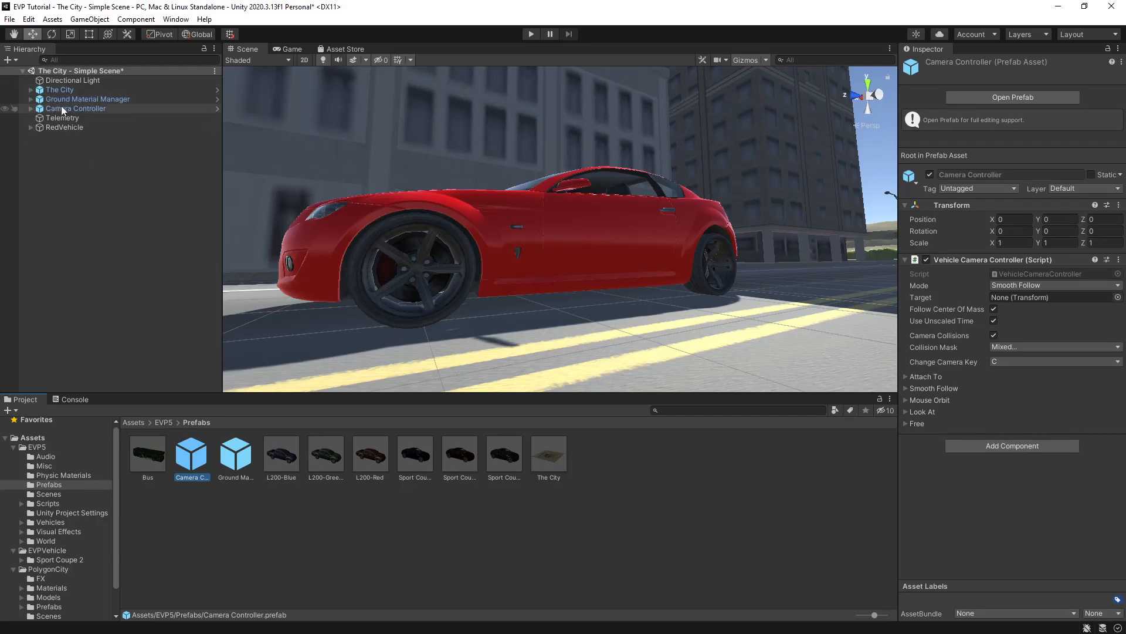
- Assign RedVehicle as the Target of the scene's Camera Controller and test-drive the car in play mode
left_click(98, 108)
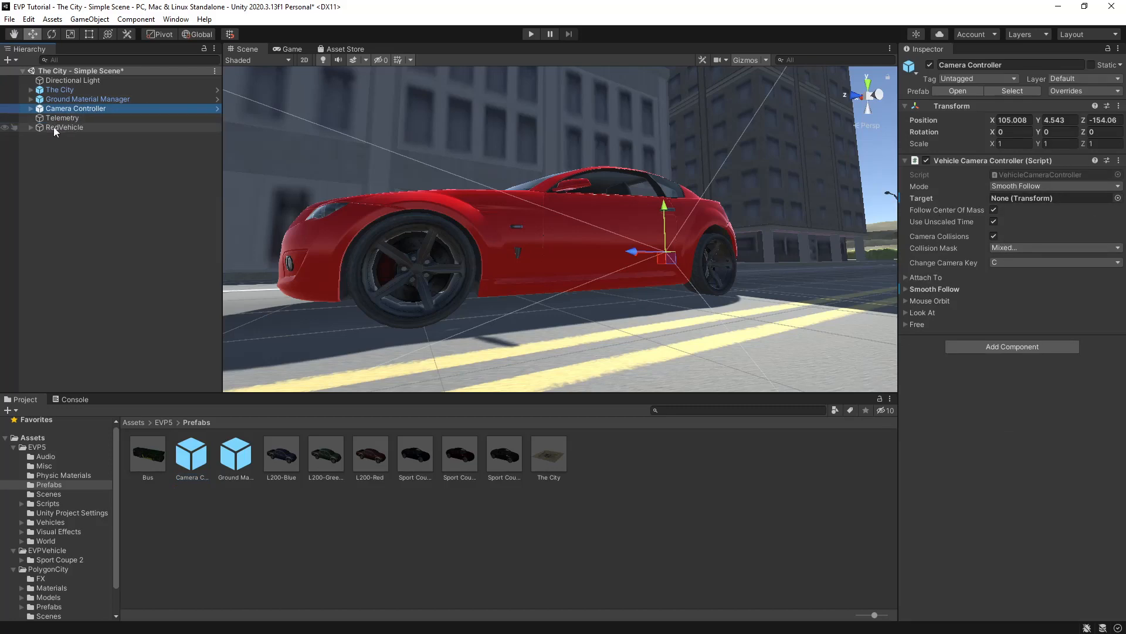
left_click_drag(68, 129, 1024, 198)
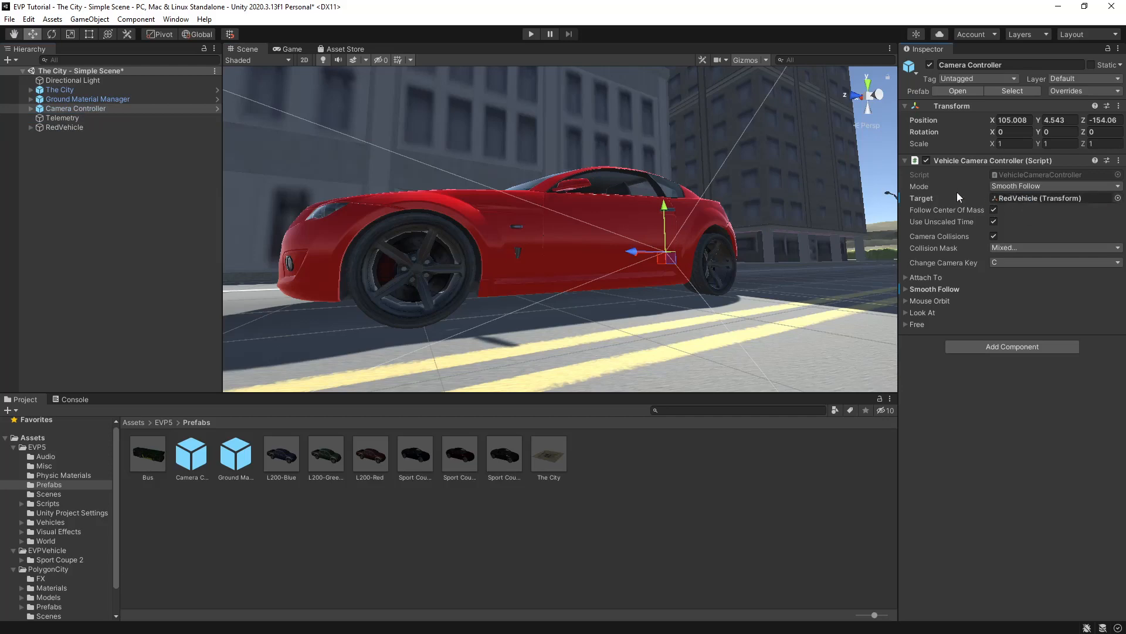
left_click(532, 34)
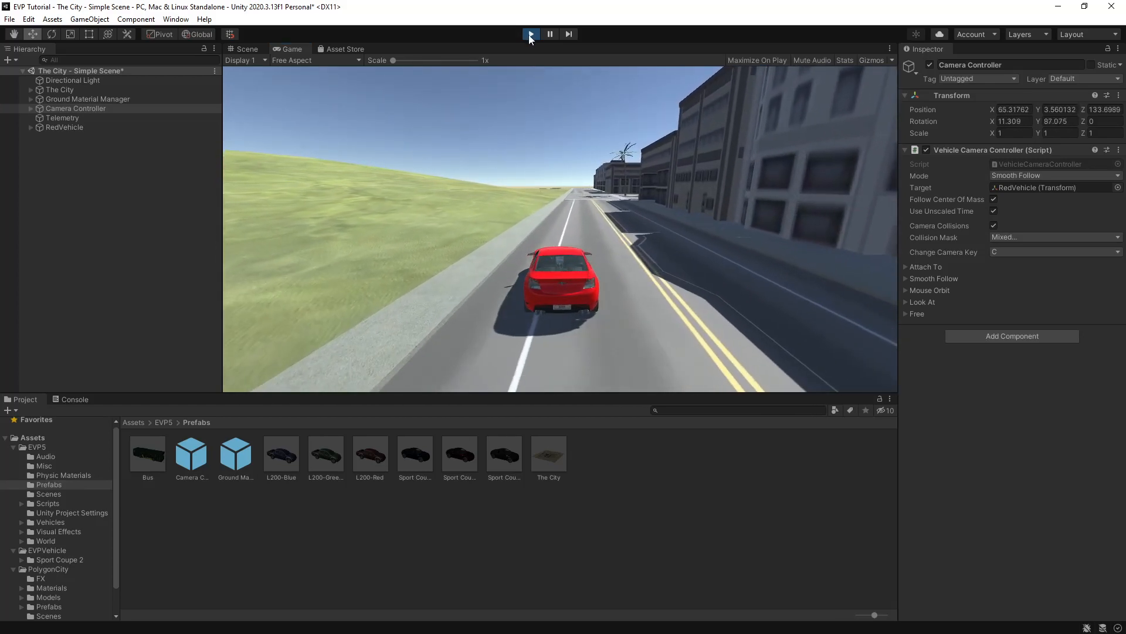
left_click(529, 34)
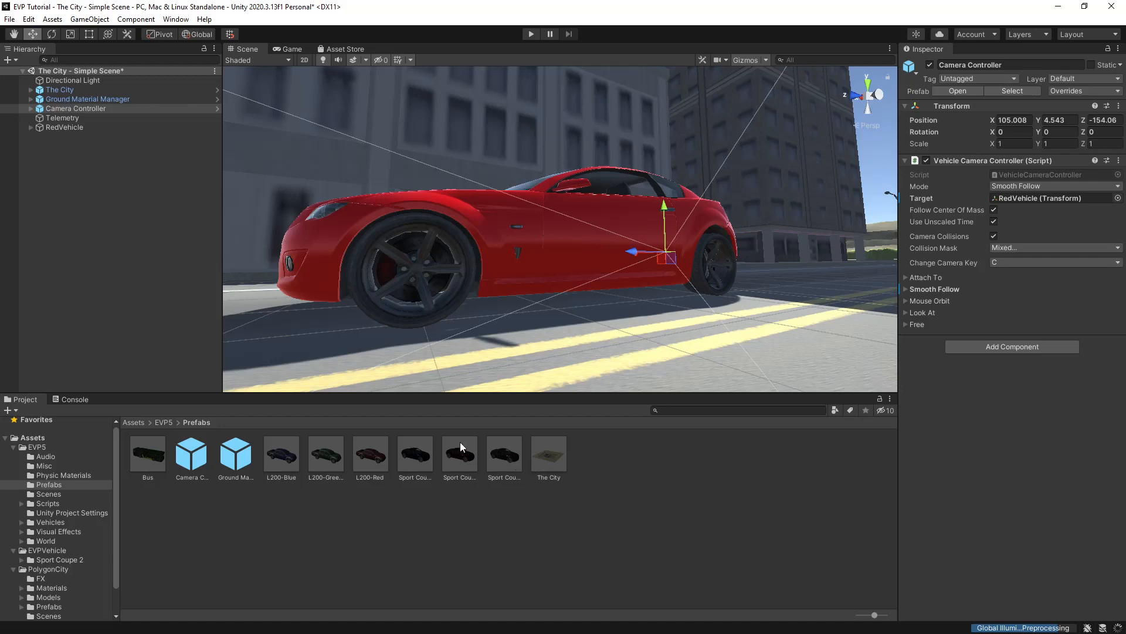
- Inspect the Sport Coupe prefabs and add Sport Coupe Drift to the scene hierarchy
left_click(466, 462)
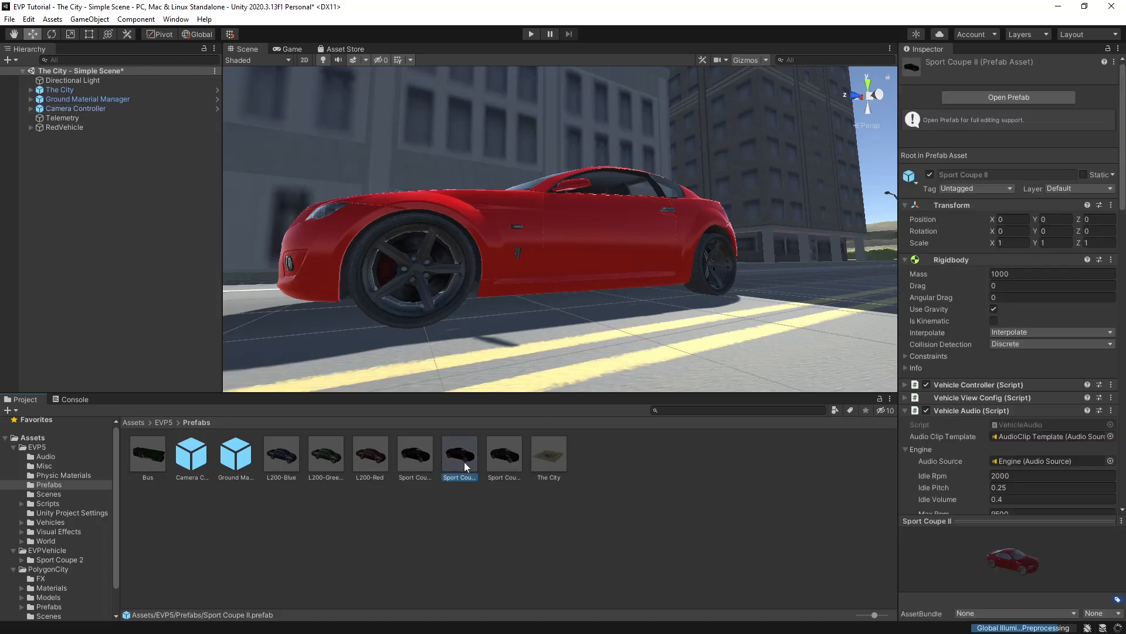
left_click(506, 462)
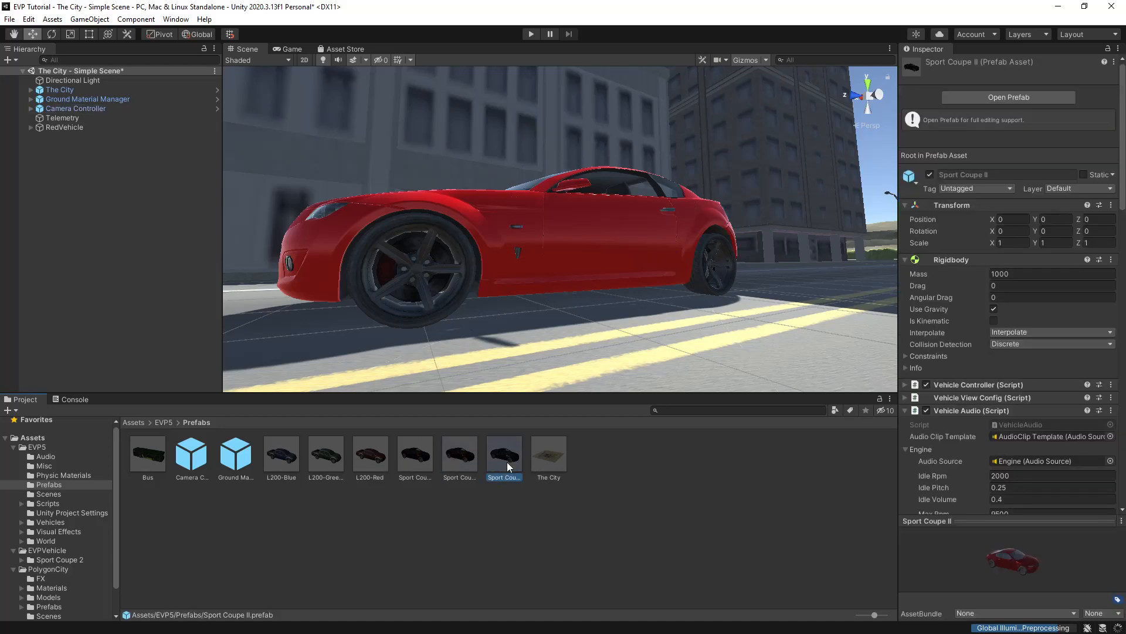
left_click(422, 472)
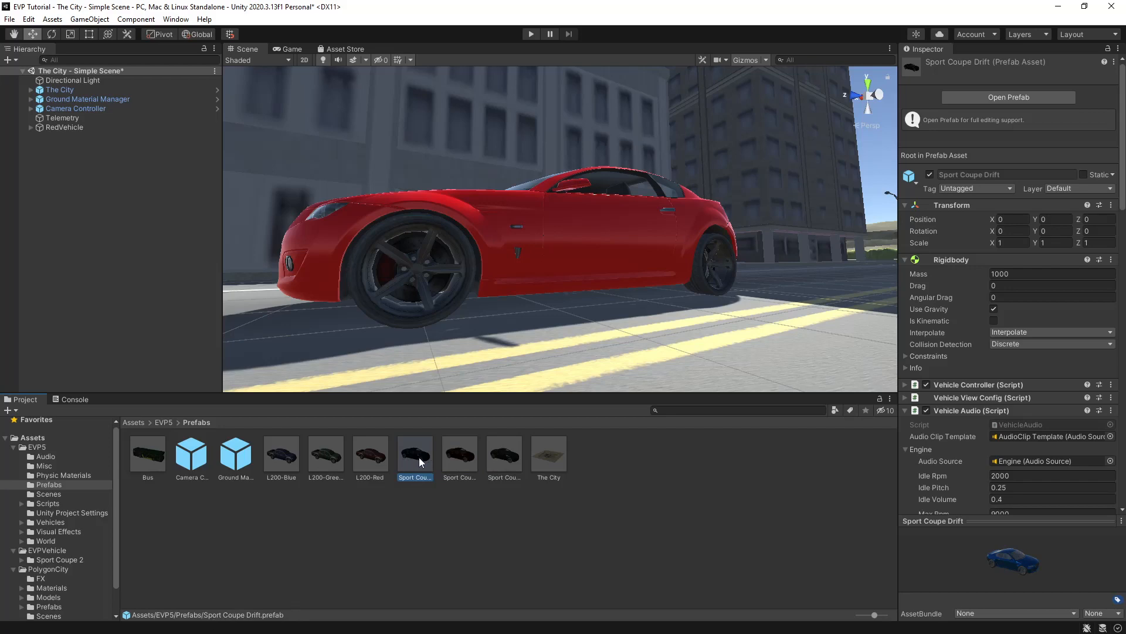
left_click_drag(424, 456, 145, 198)
- Copy RedVehicle's Transform component and paste its values onto Sport Coupe Drift
left_click(83, 127)
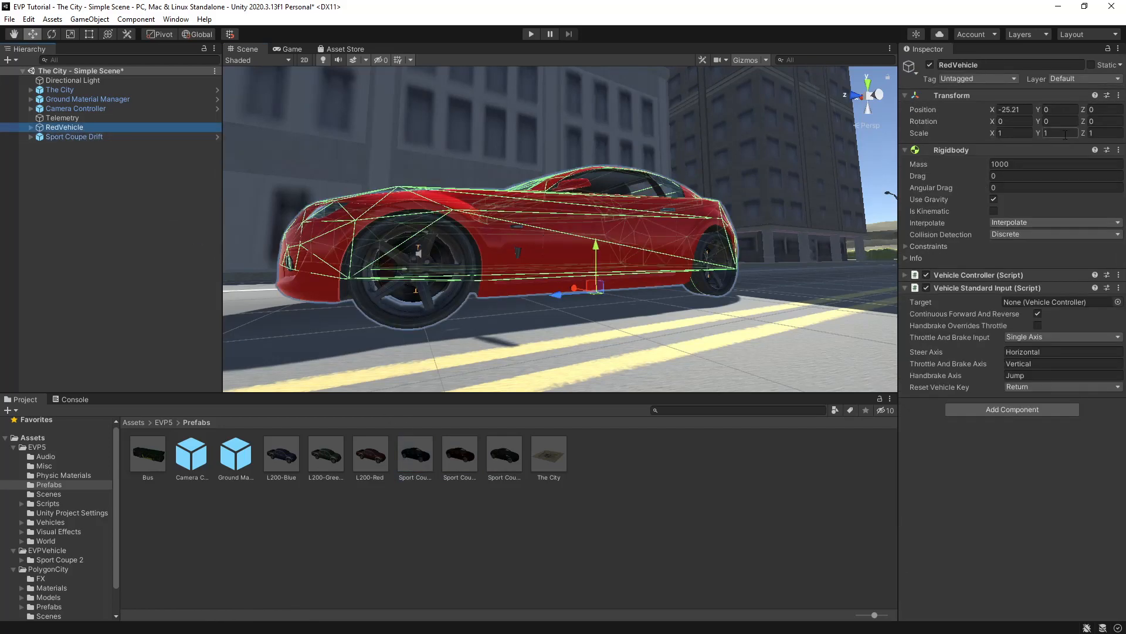
left_click(1120, 96)
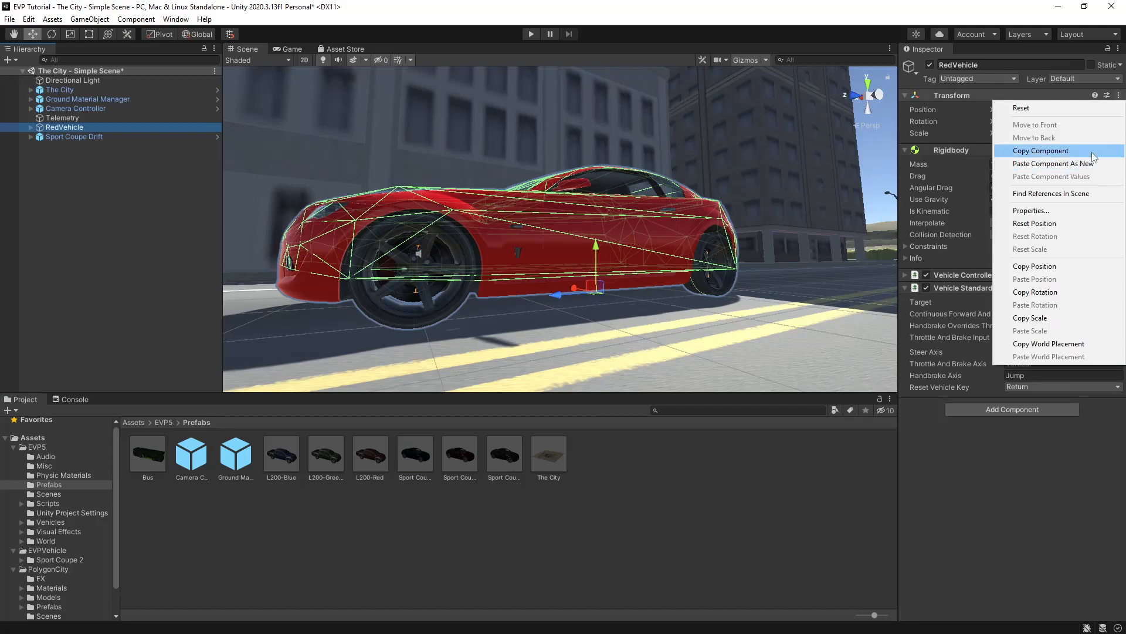
left_click(968, 149)
left_click(90, 138)
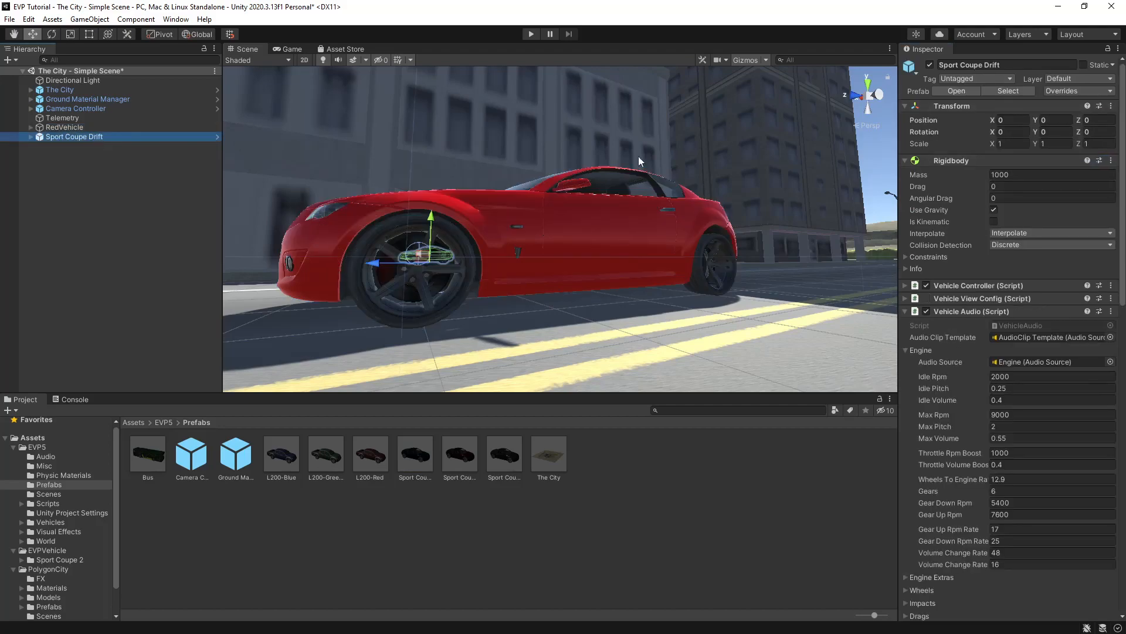
left_click(1110, 105)
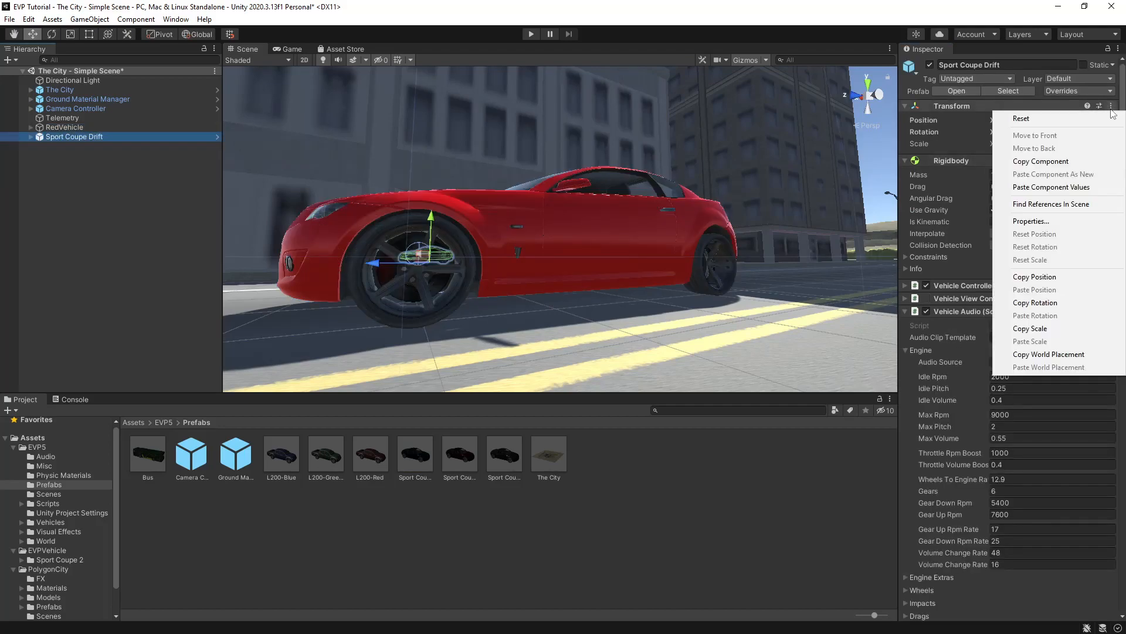
left_click(1082, 188)
- Unpack the Sport Coupe Drift prefab instance completely
right_click(87, 137)
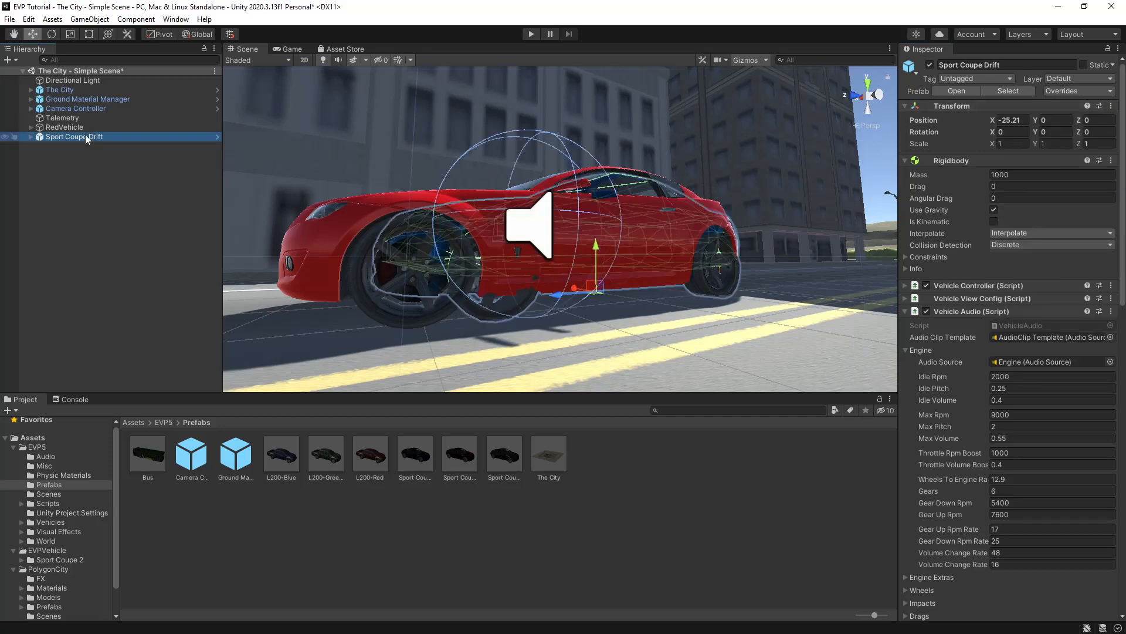
mouse_move(155, 277)
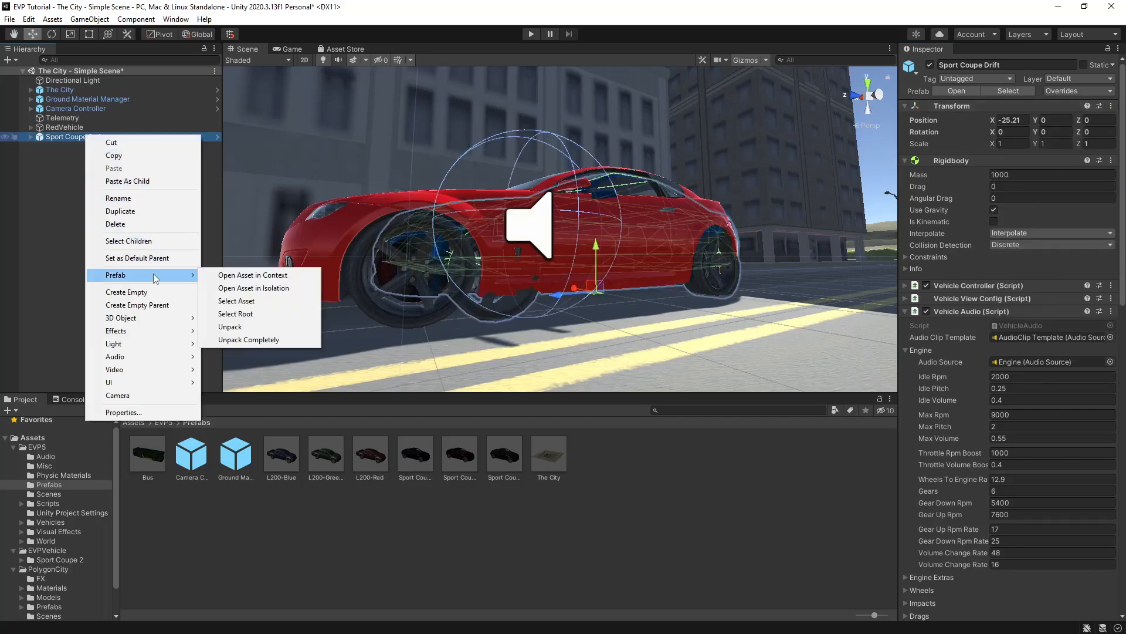
left_click(252, 340)
- Move the Audio object with its children from Sport Coupe Drift into RedVehicle
left_click(30, 137)
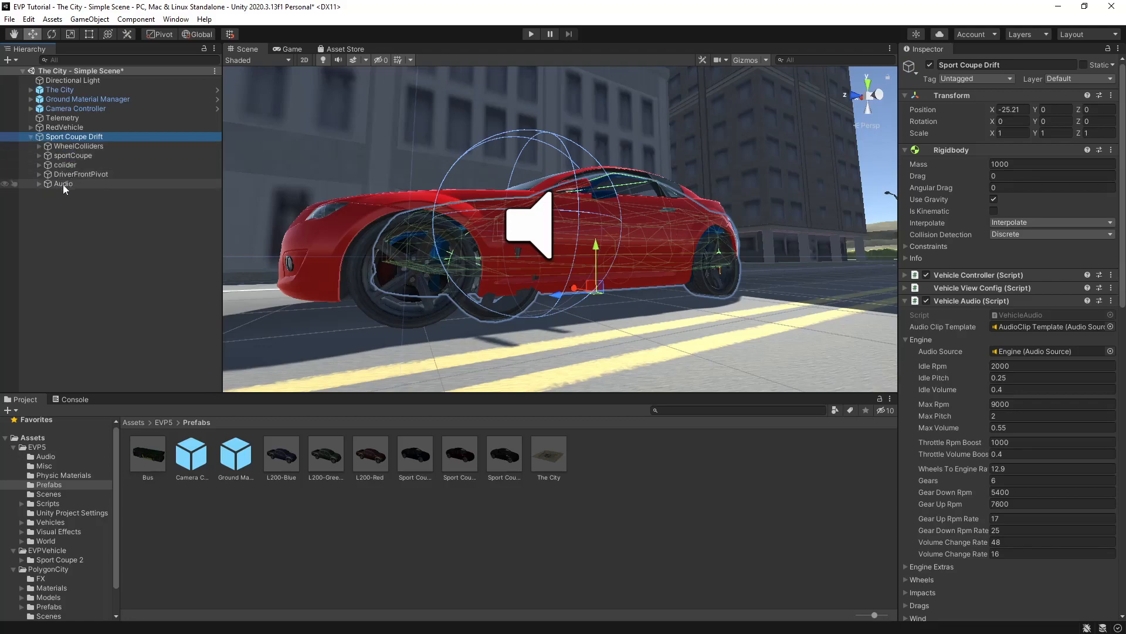
left_click(38, 184)
left_click_drag(57, 187, 81, 126)
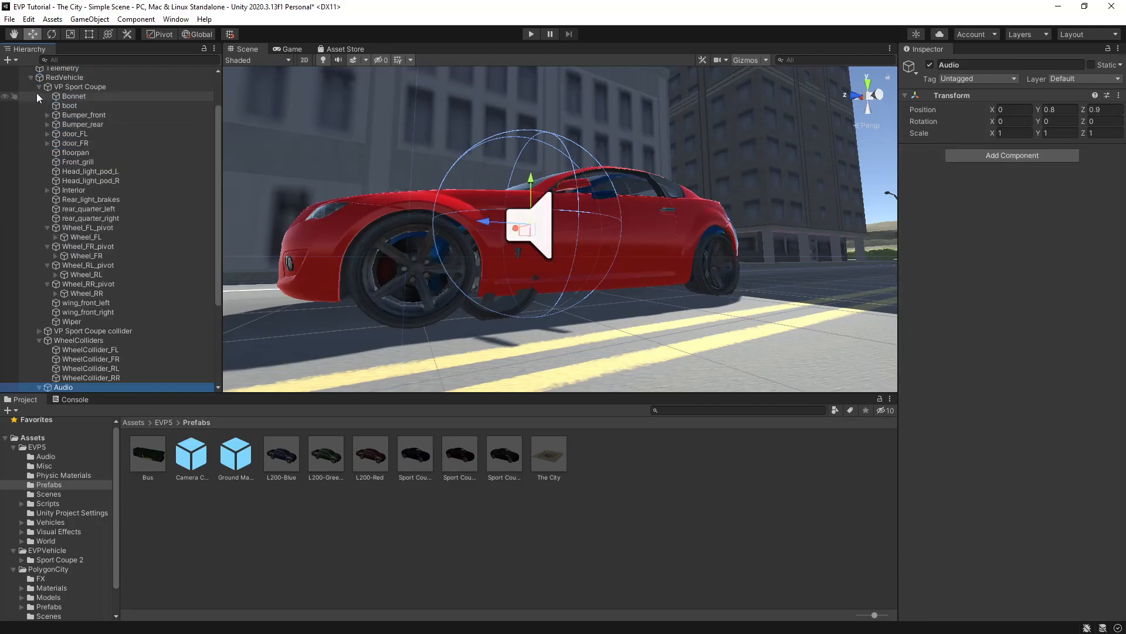
left_click(30, 78)
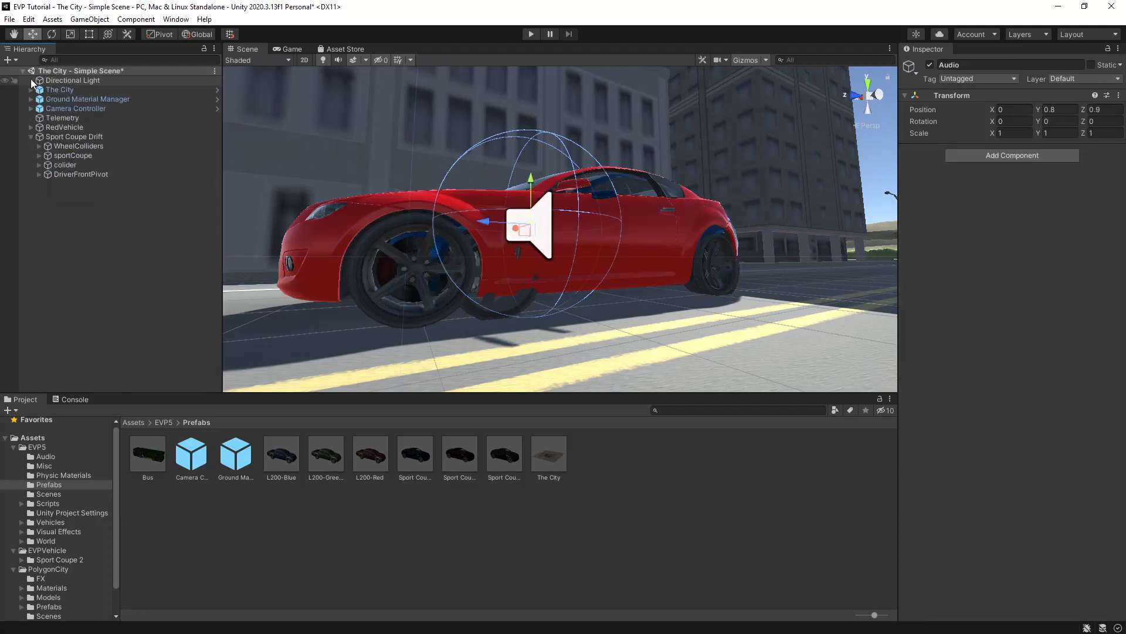
- Copy the Vehicle Audio component from Sport Coupe Drift and paste it as a new component on RedVehicle
left_click(88, 135)
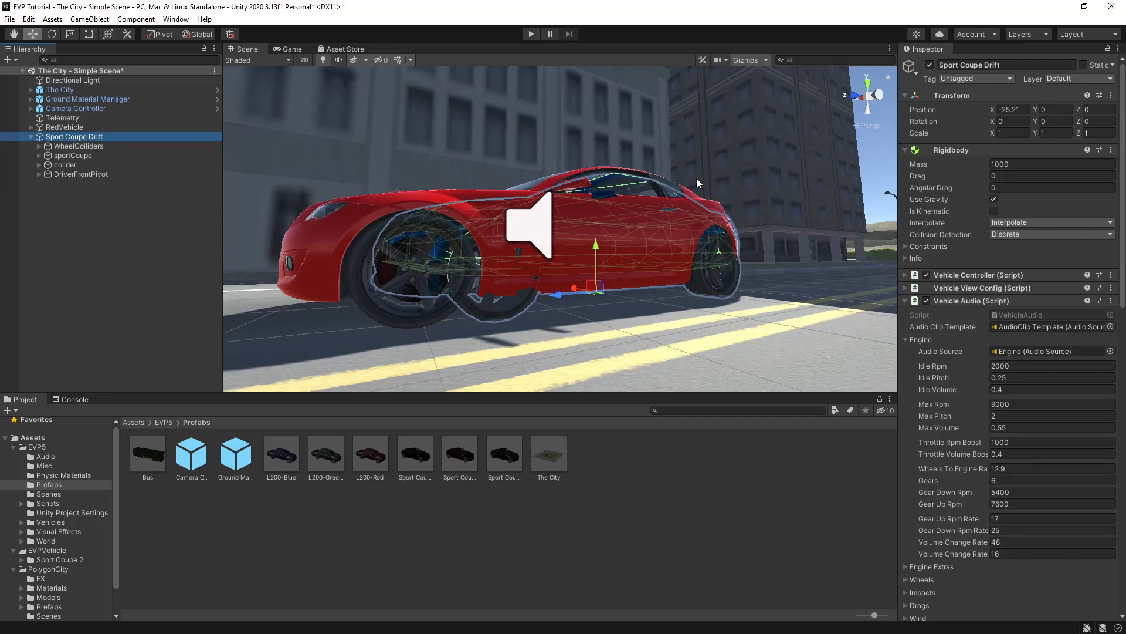
left_click(1111, 301)
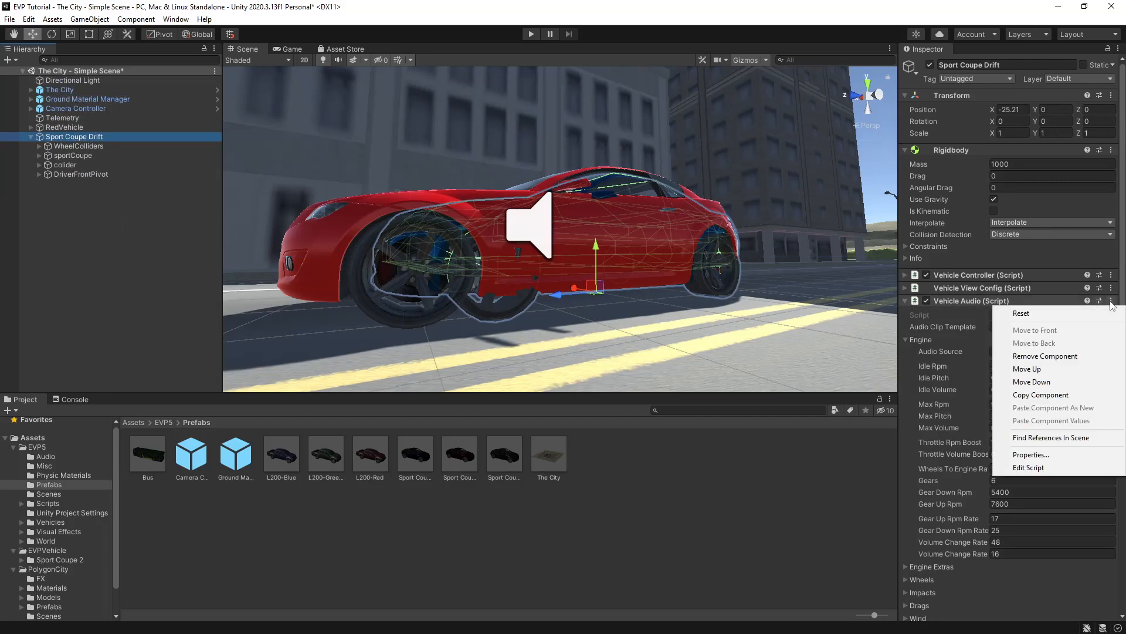
left_click(1095, 395)
left_click(76, 127)
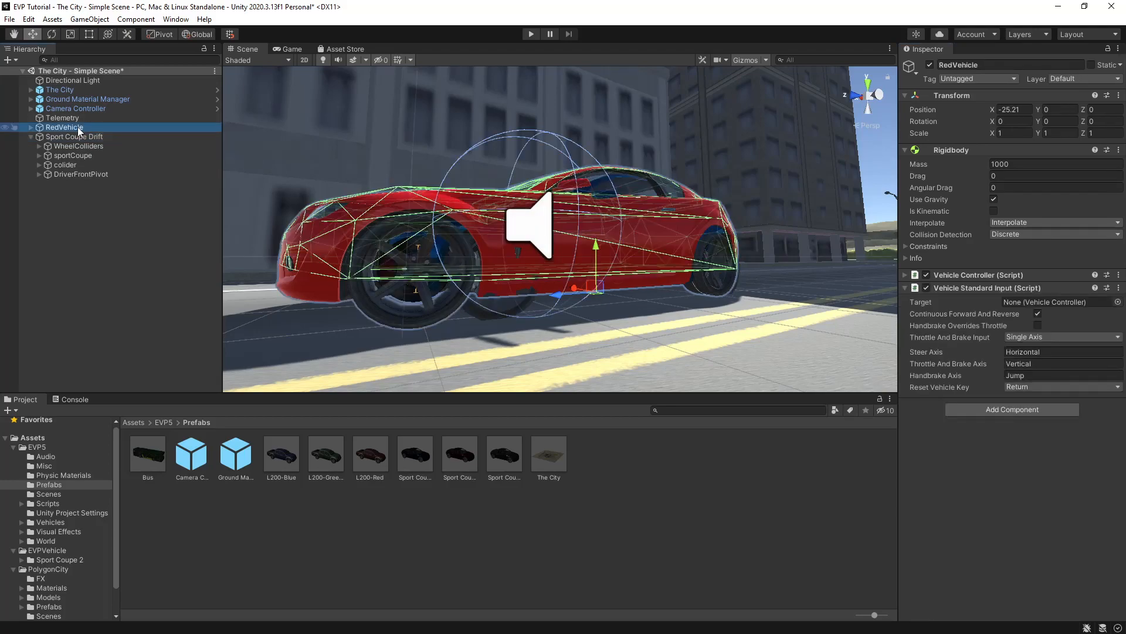
left_click(1118, 288)
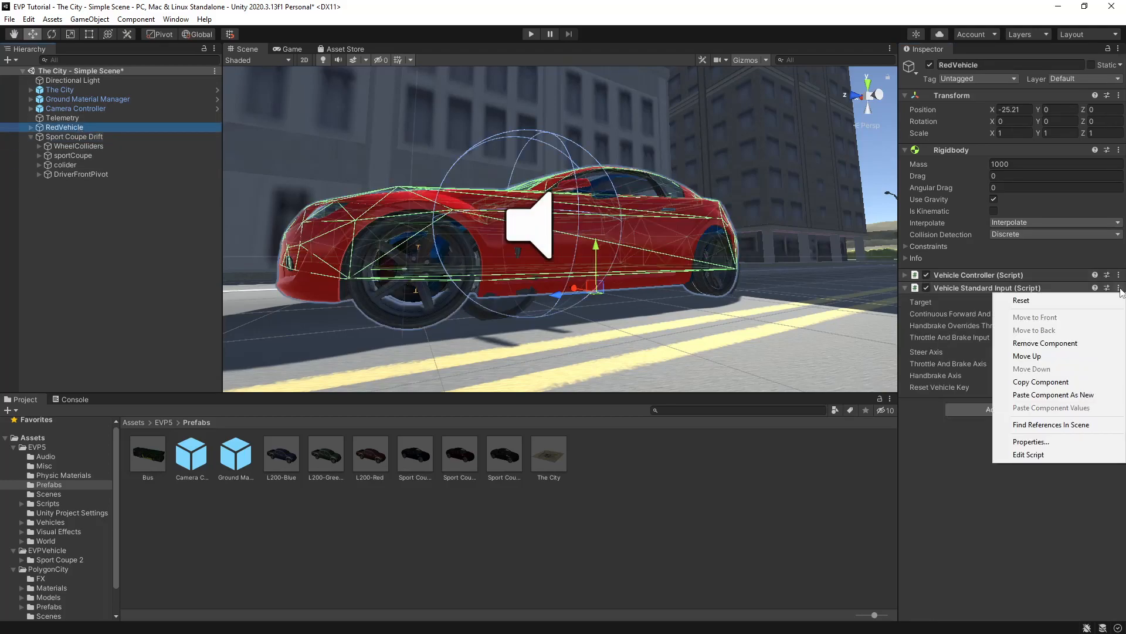
left_click(1065, 395)
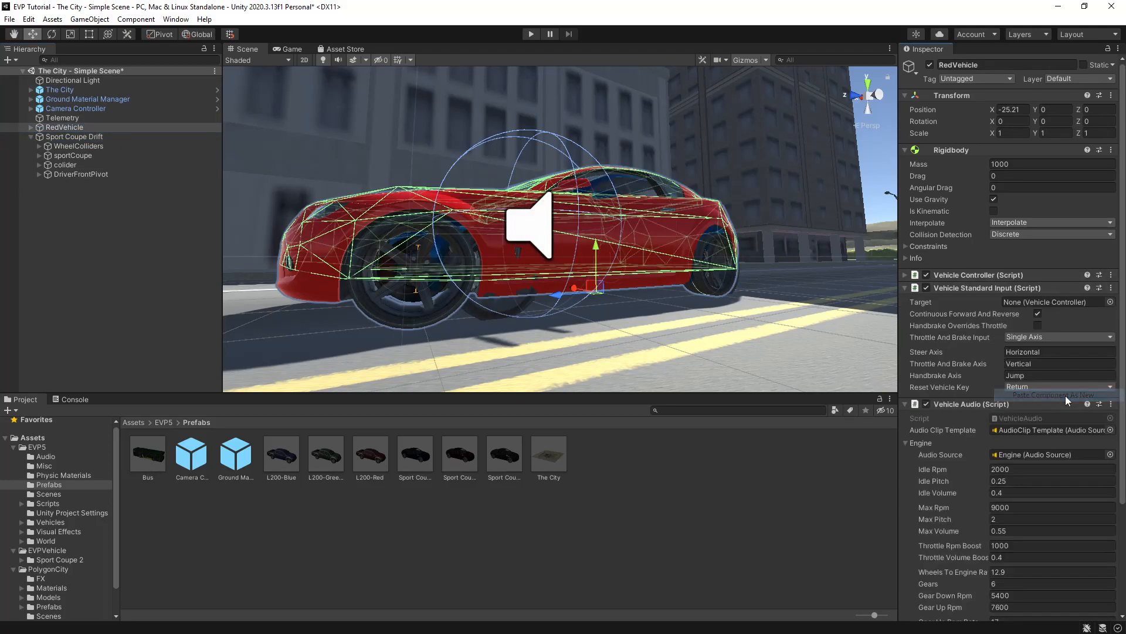
- Check which hierarchy objects RedVehicle's Vehicle Audio uses for its Audio Clip Template, engine and turbo audio sources
left_click(30, 128)
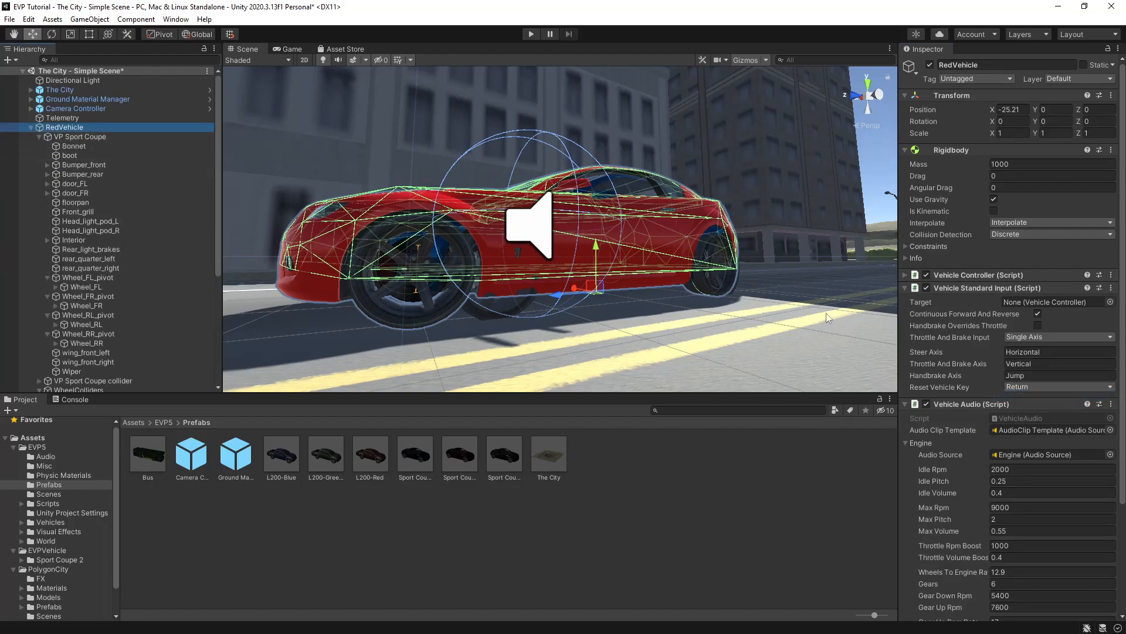
left_click(1067, 429)
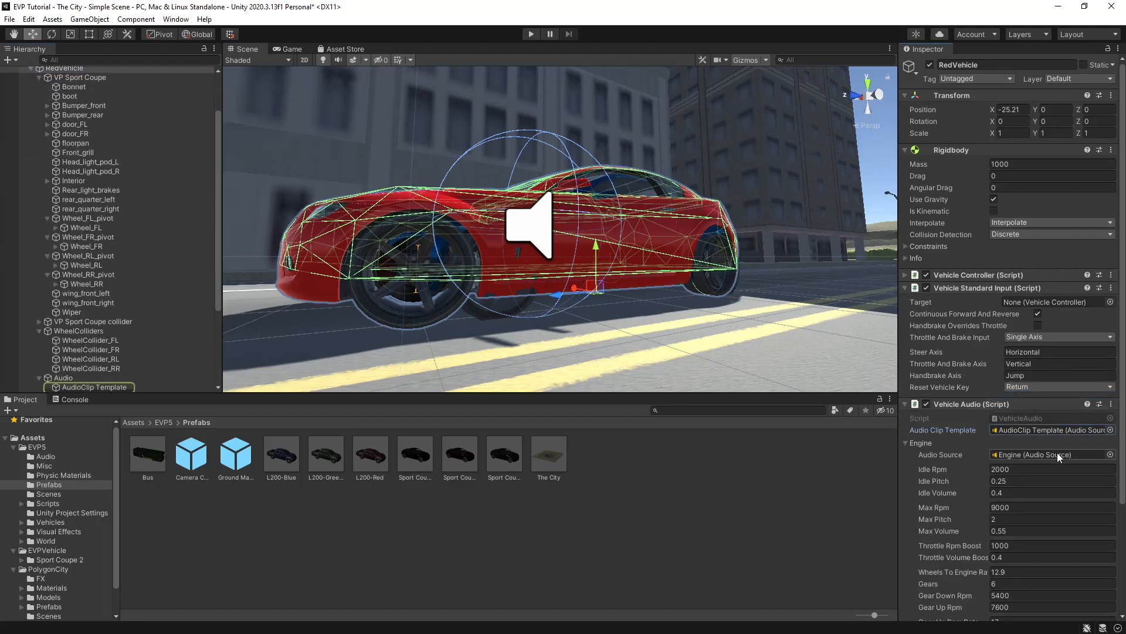
left_click(1057, 452)
scroll(1056, 463, "down", 5)
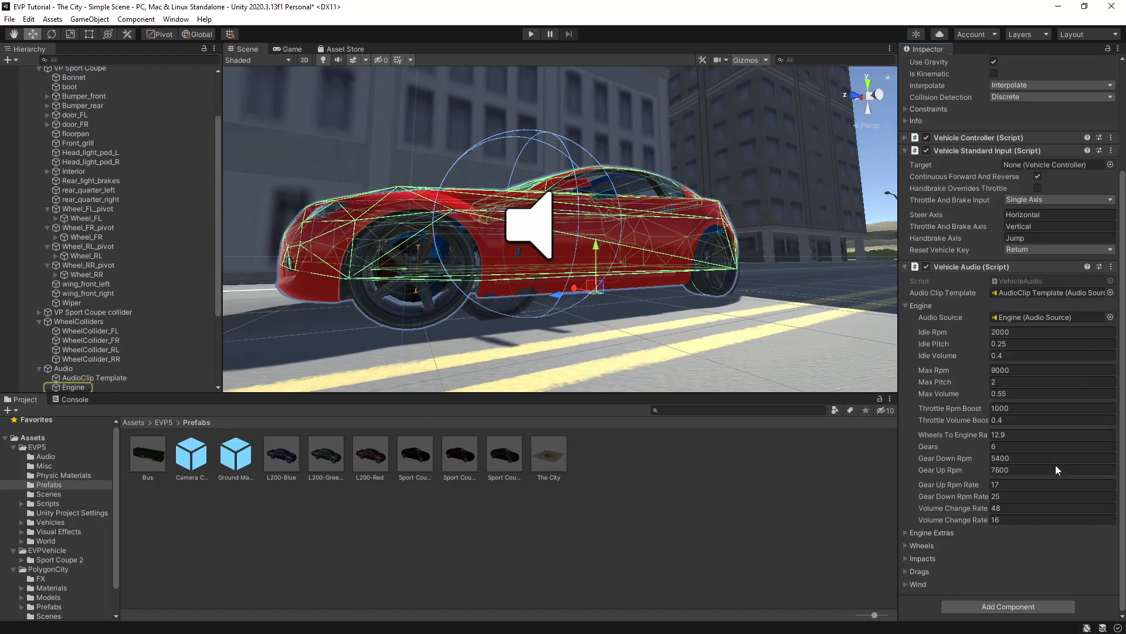
left_click(906, 534)
left_click(1018, 544)
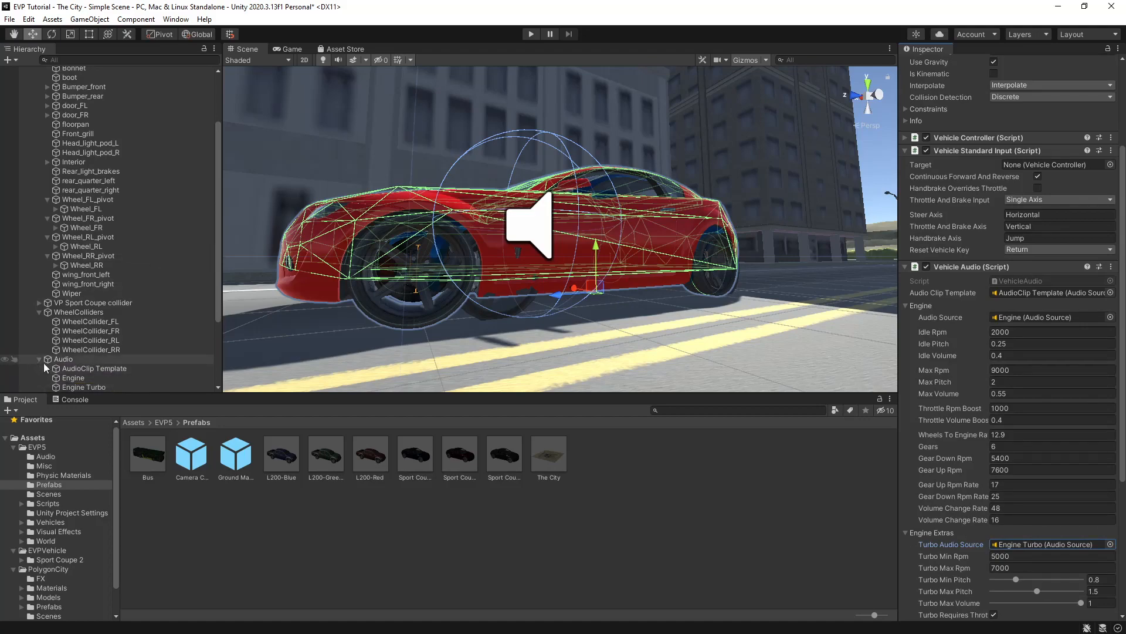
scroll(121, 240, "up", 3)
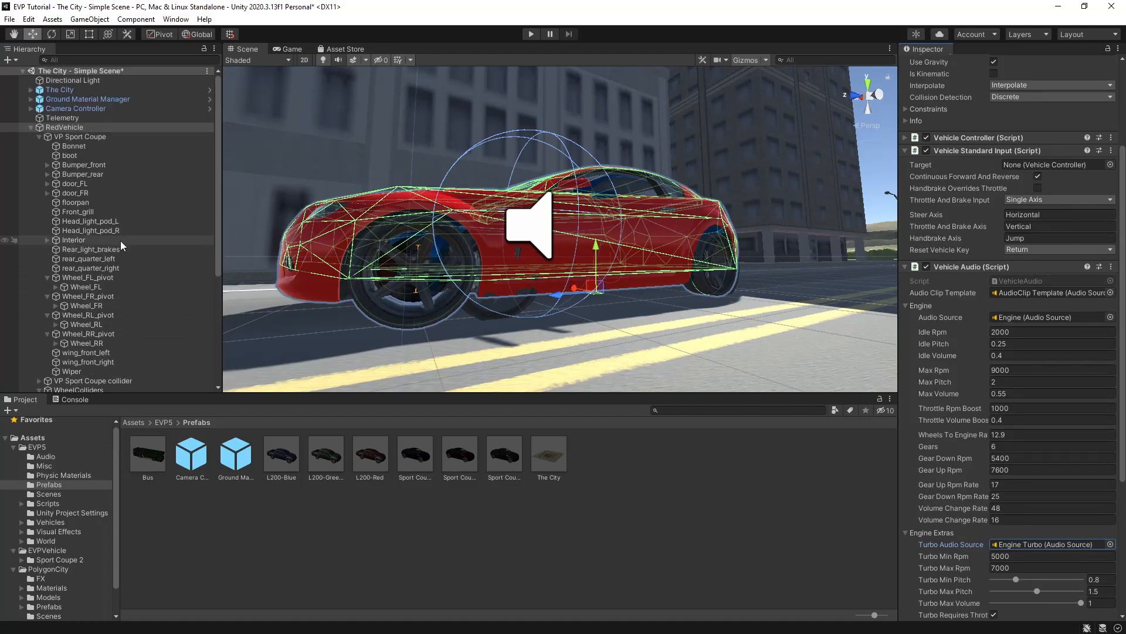
left_click(30, 128)
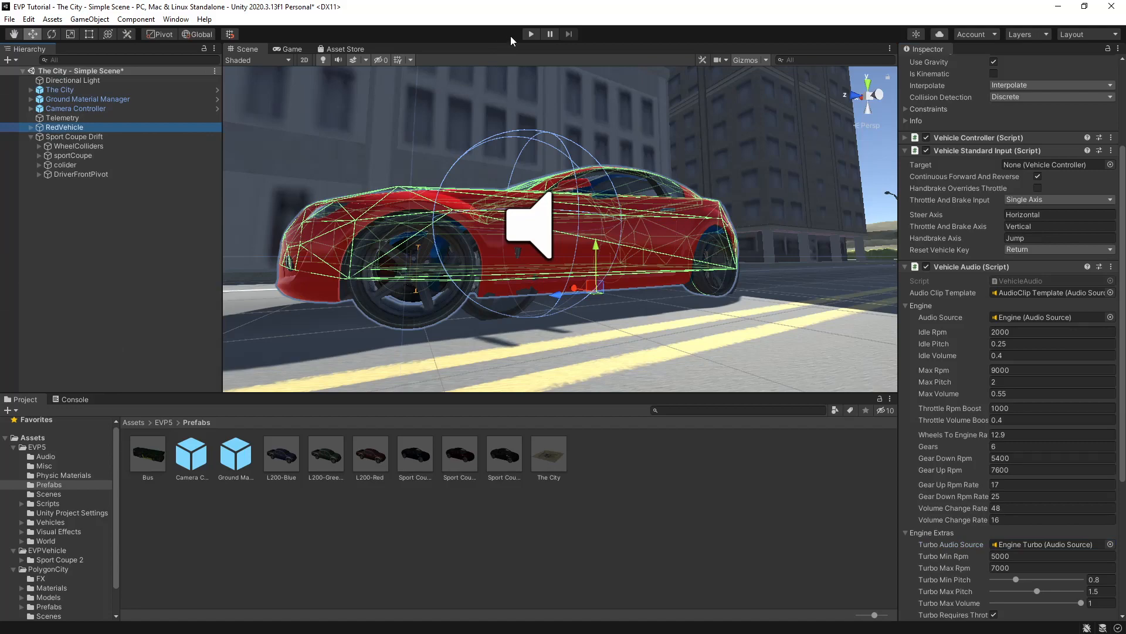
- Delete Sport Coupe Drift from the scene and start play mode to test RedVehicle with audio
left_click(76, 134)
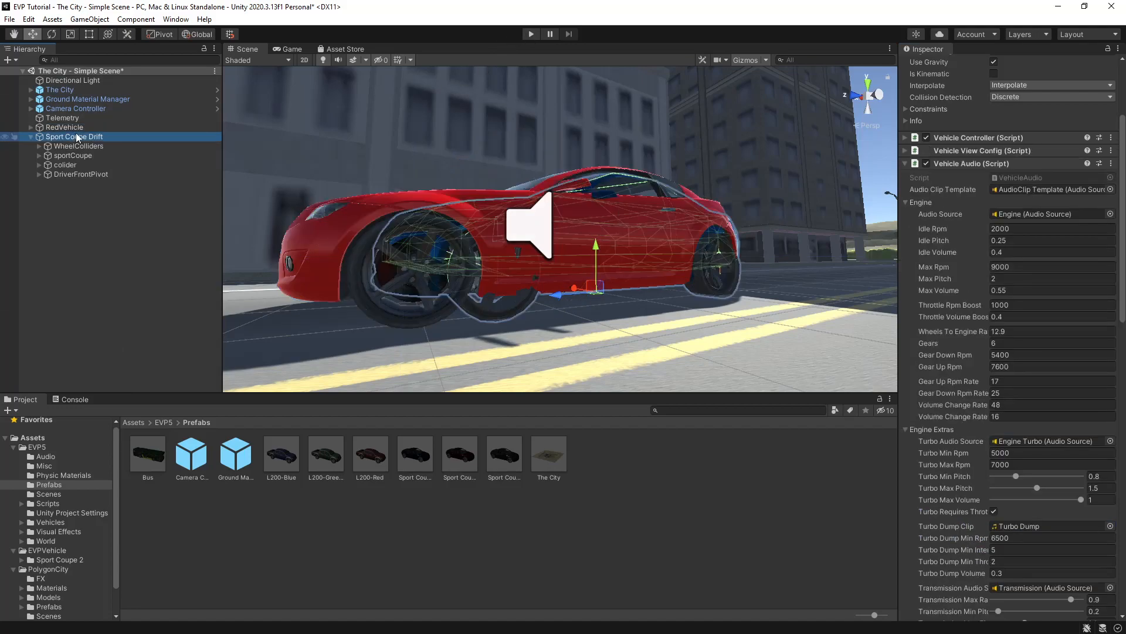
key("Delete")
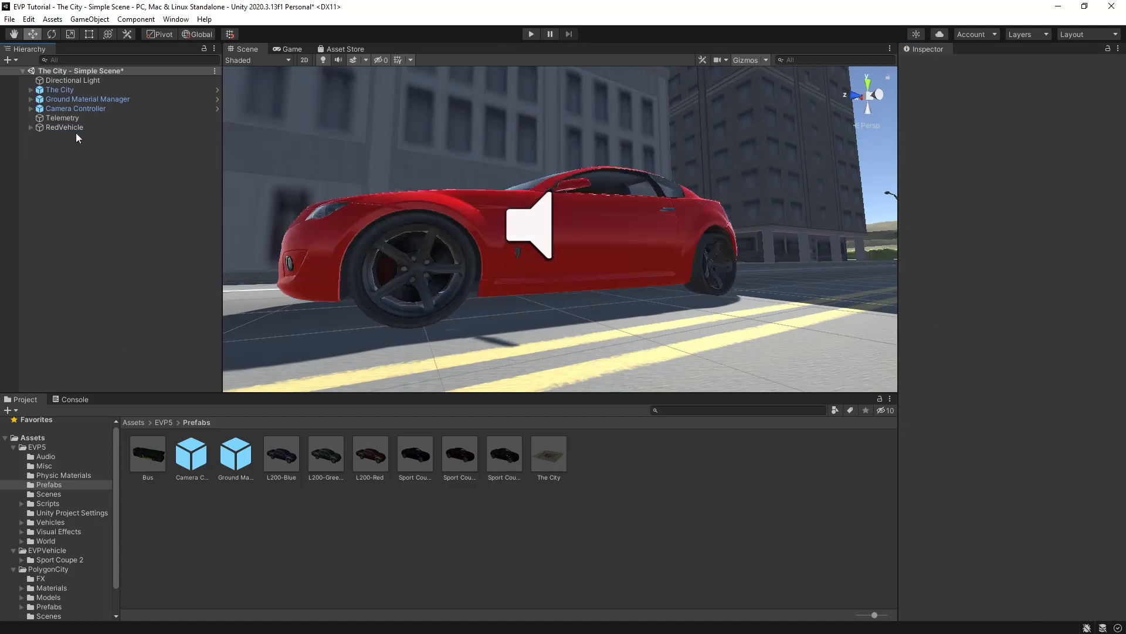
left_click(531, 34)
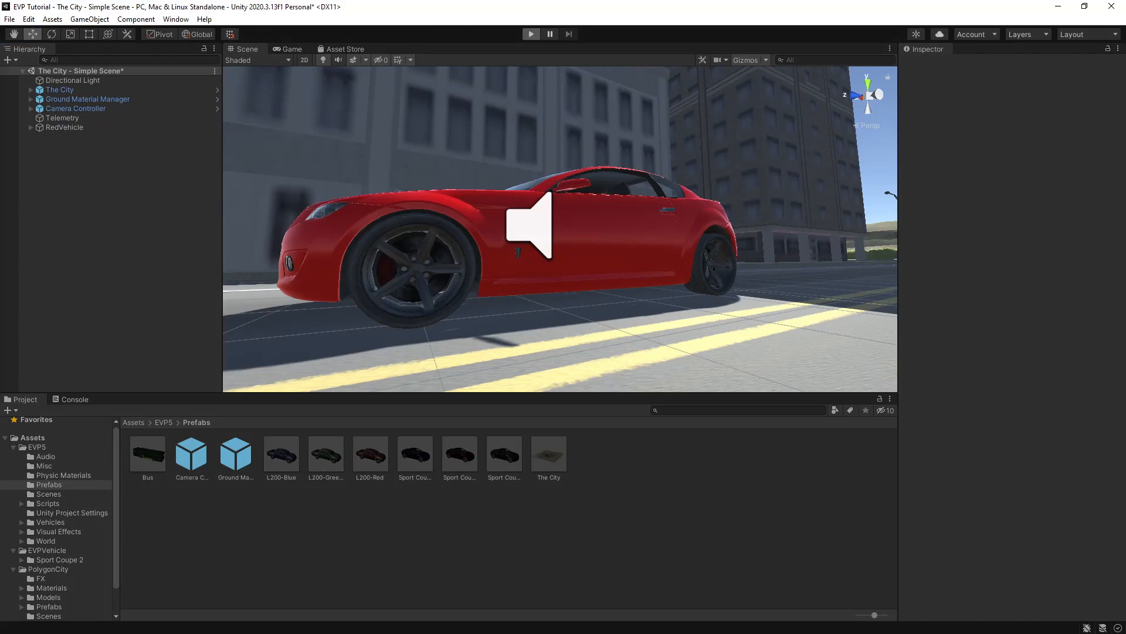